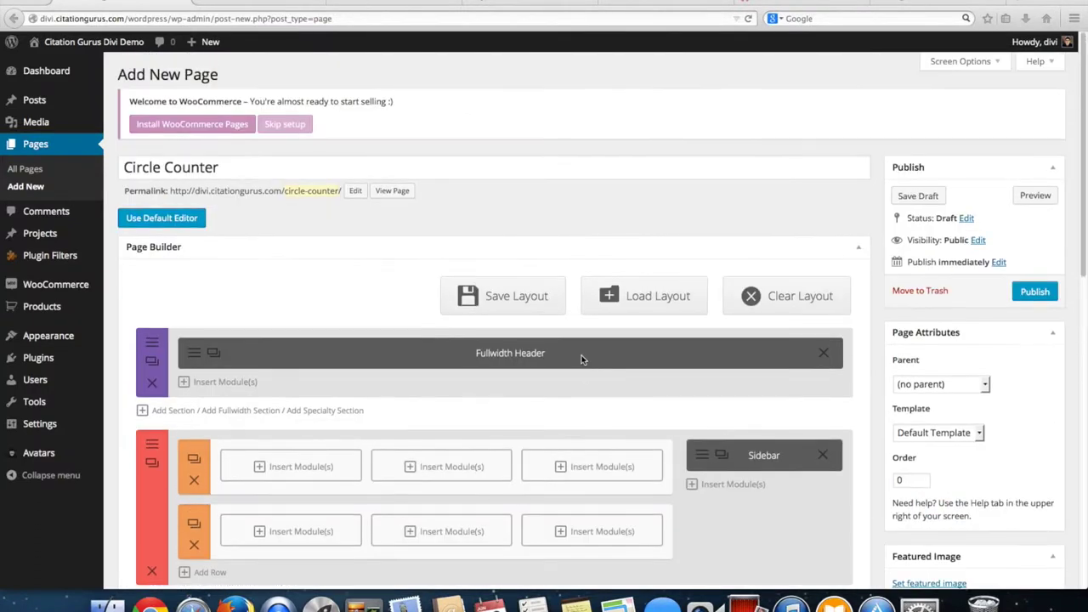
- Add a Circle Counter to the first column of the specialty section's upper row, titled "Circle Counter Title" with number 85, and save it
{"action": "scroll", "coordinate": [578, 357], "scroll_direction": "down", "scroll_amount": 5}
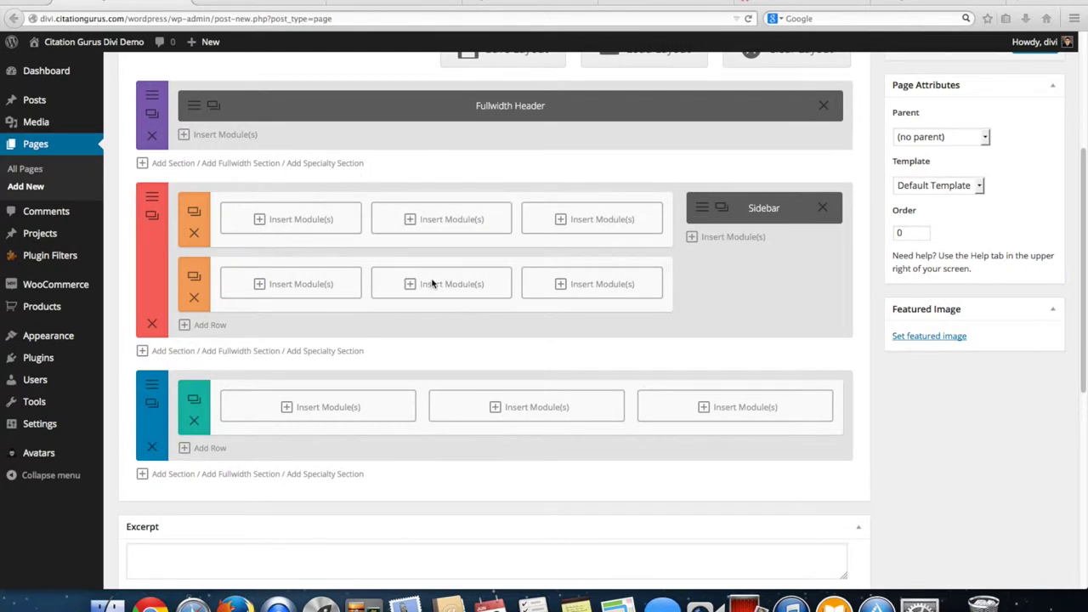
{"action": "left_click", "coordinate": [298, 220]}
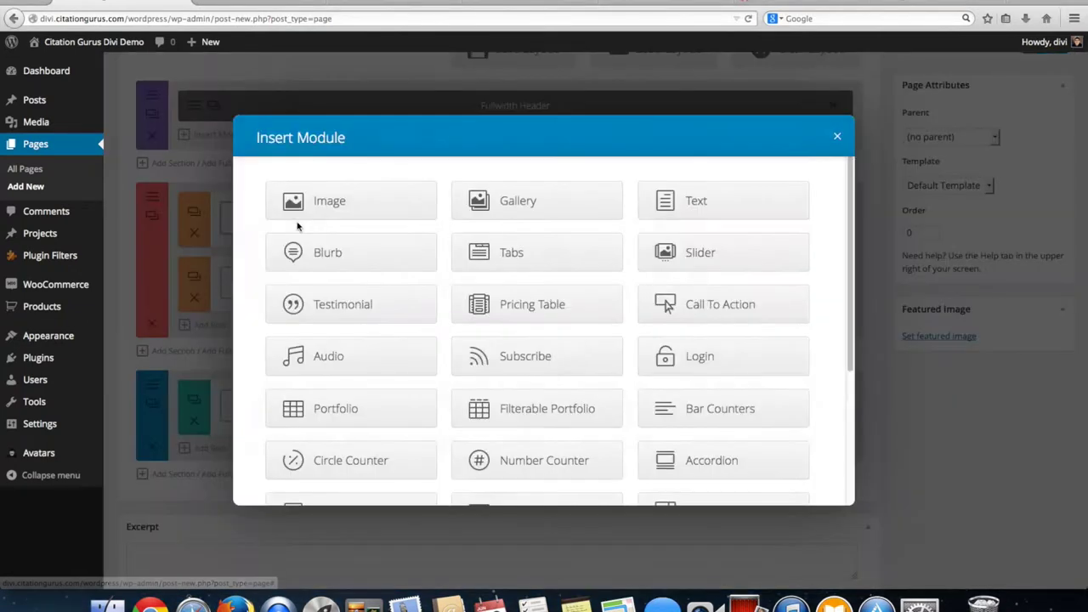
{"action": "left_click", "coordinate": [334, 464]}
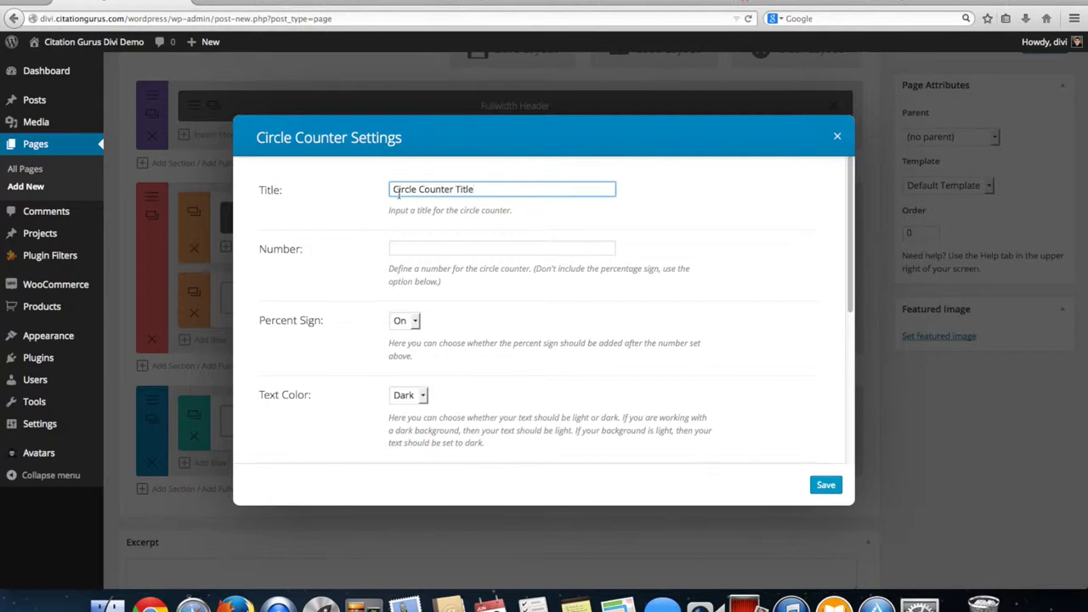
{"action": "left_click", "coordinate": [425, 247]}
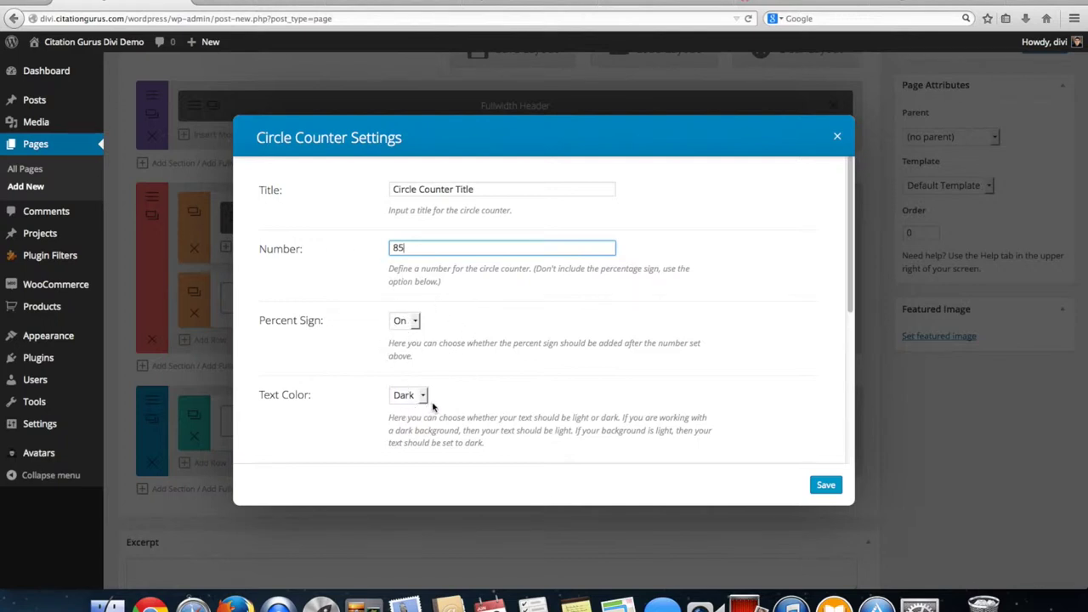
{"action": "scroll", "coordinate": [425, 409], "scroll_direction": "down", "scroll_amount": 2}
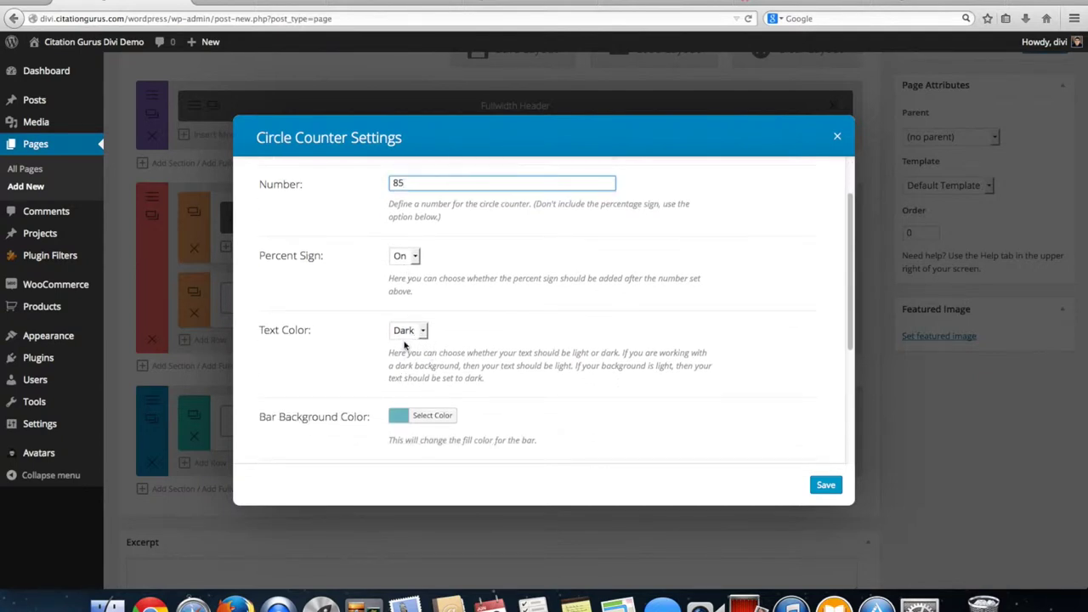
{"action": "scroll", "coordinate": [481, 376], "scroll_direction": "down", "scroll_amount": 2}
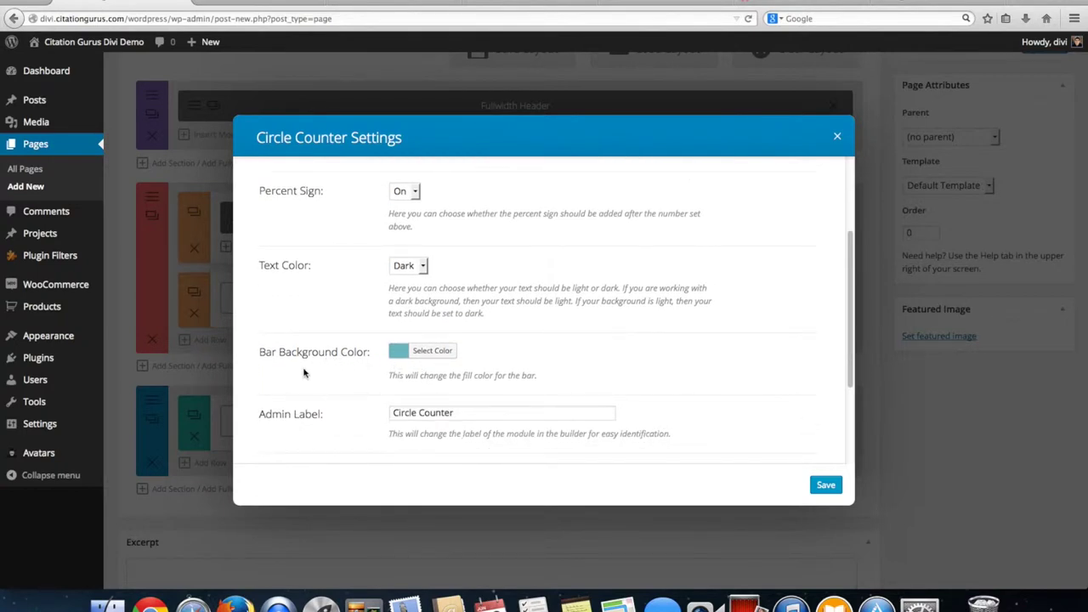
{"action": "scroll", "coordinate": [351, 374], "scroll_direction": "down", "scroll_amount": 4}
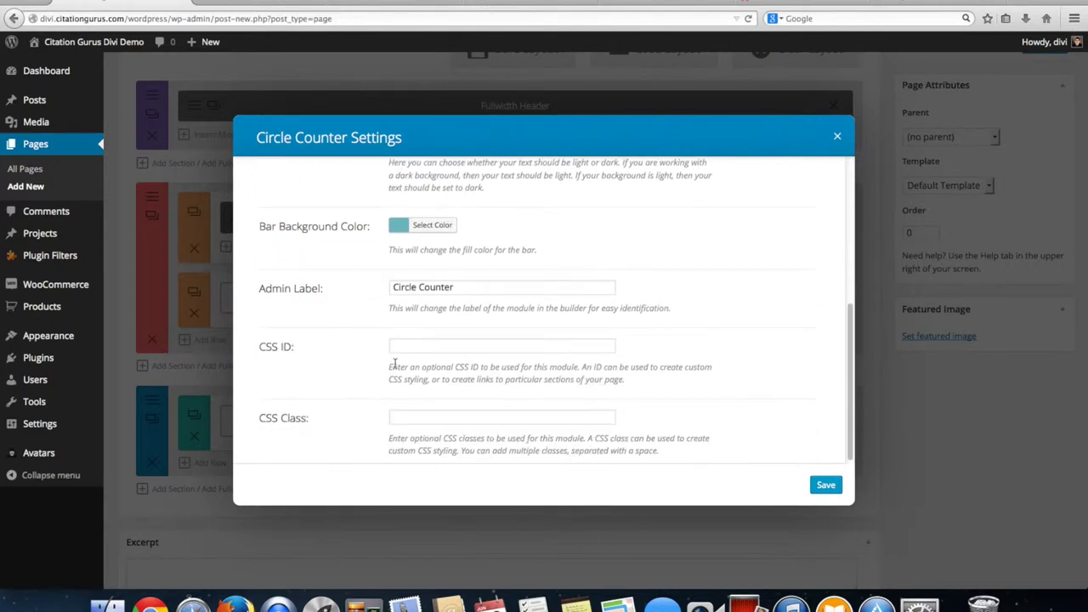
{"action": "left_click", "coordinate": [827, 486]}
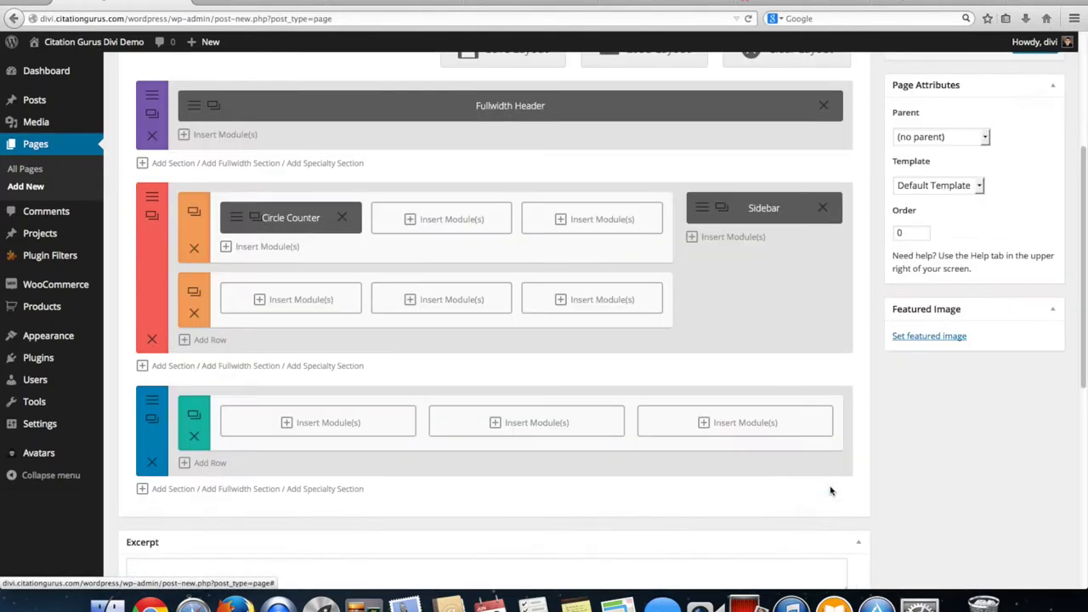
- Insert a Circle Counter in the upper row's second column, titled "Circle Counter Title" with number 45
{"action": "left_click", "coordinate": [455, 226]}
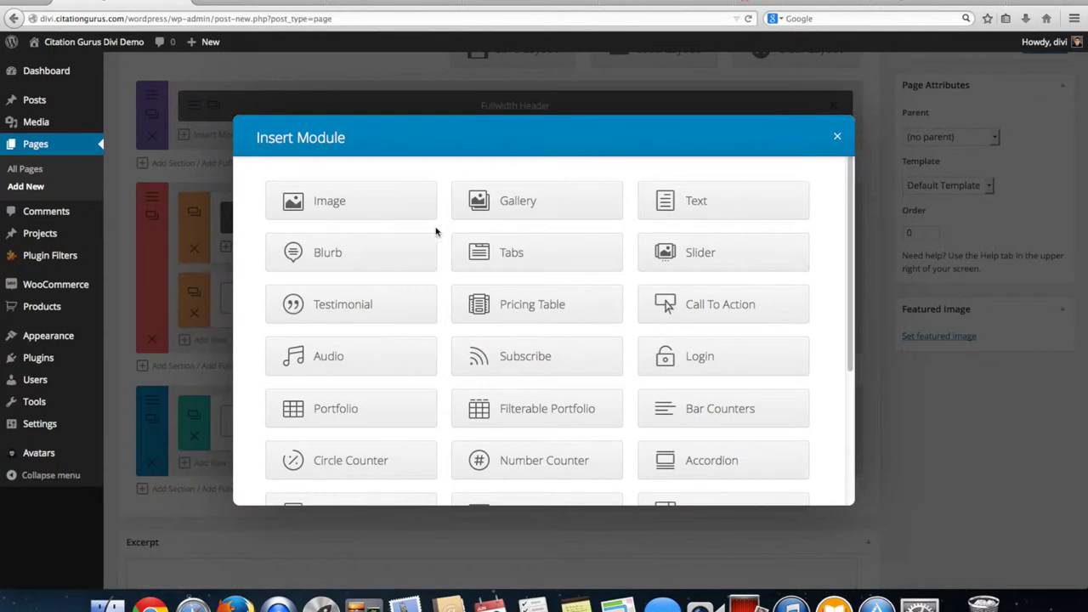
{"action": "left_click", "coordinate": [358, 467]}
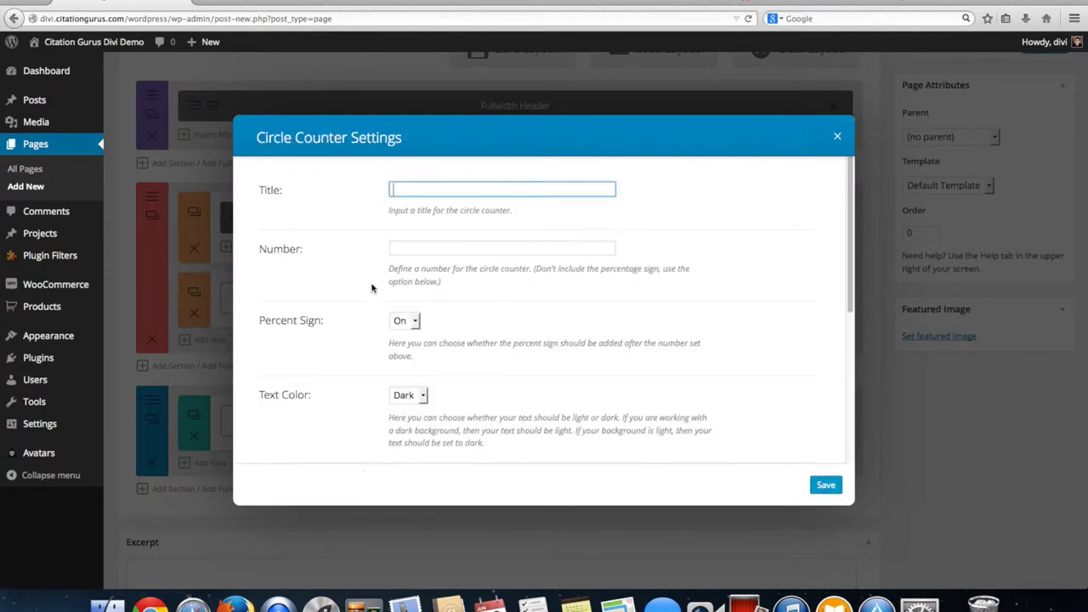
{"action": "type", "text": "Circle Counter Title"}
{"action": "left_click", "coordinate": [421, 250]}
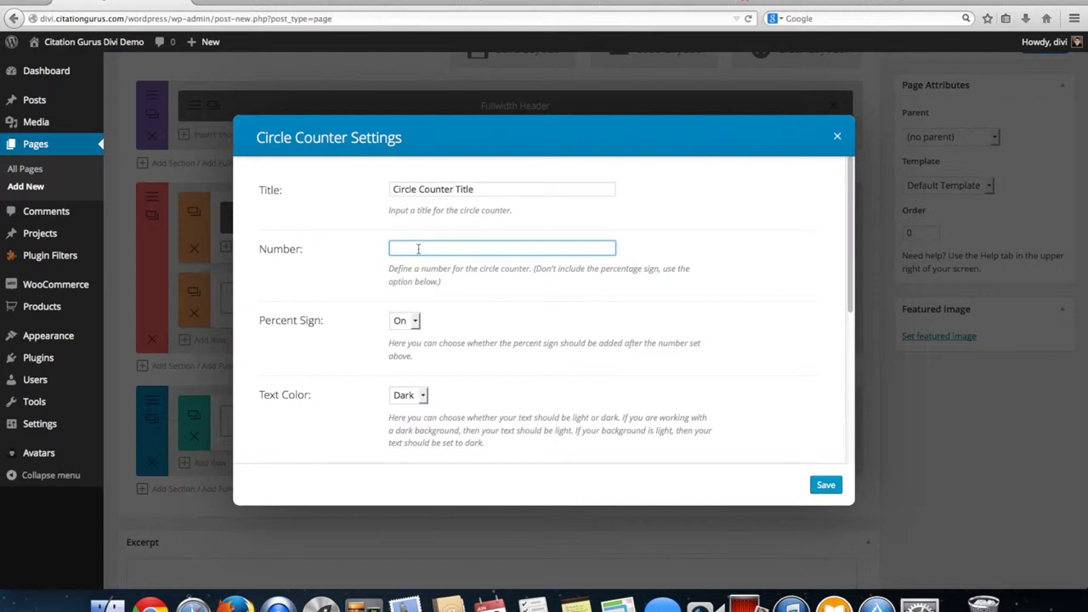
{"action": "type", "text": "45"}
- Set this counter's bar background color to green #82cc8b and save the module
{"action": "scroll", "coordinate": [554, 413], "scroll_direction": "down", "scroll_amount": 3}
{"action": "scroll", "coordinate": [552, 406], "scroll_direction": "down", "scroll_amount": 1}
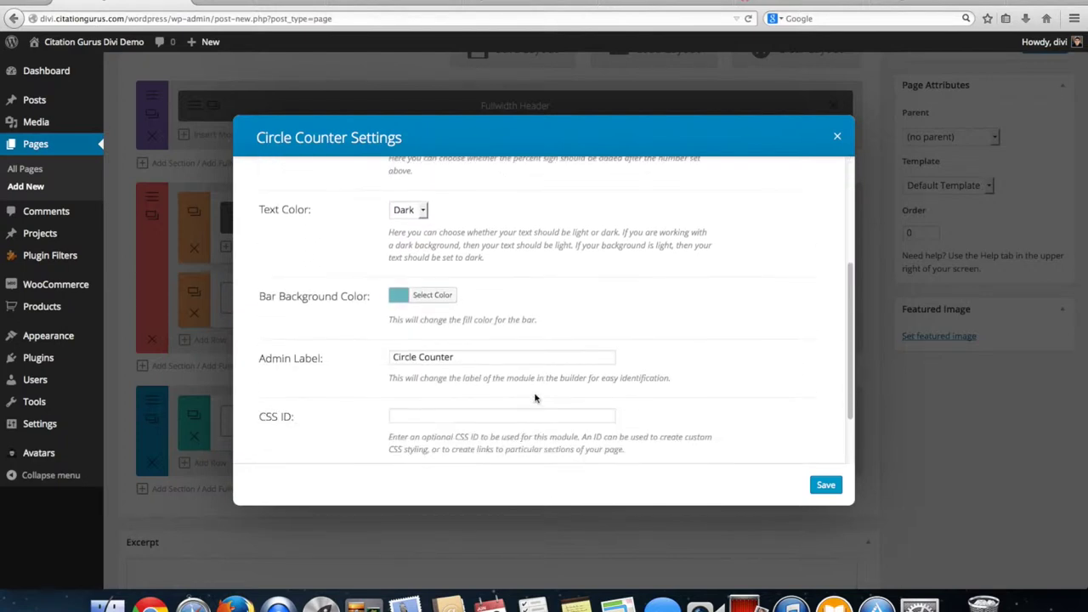
{"action": "left_click", "coordinate": [435, 300]}
{"action": "left_click_drag", "start_coordinate": [452, 347], "coordinate": [439, 343]}
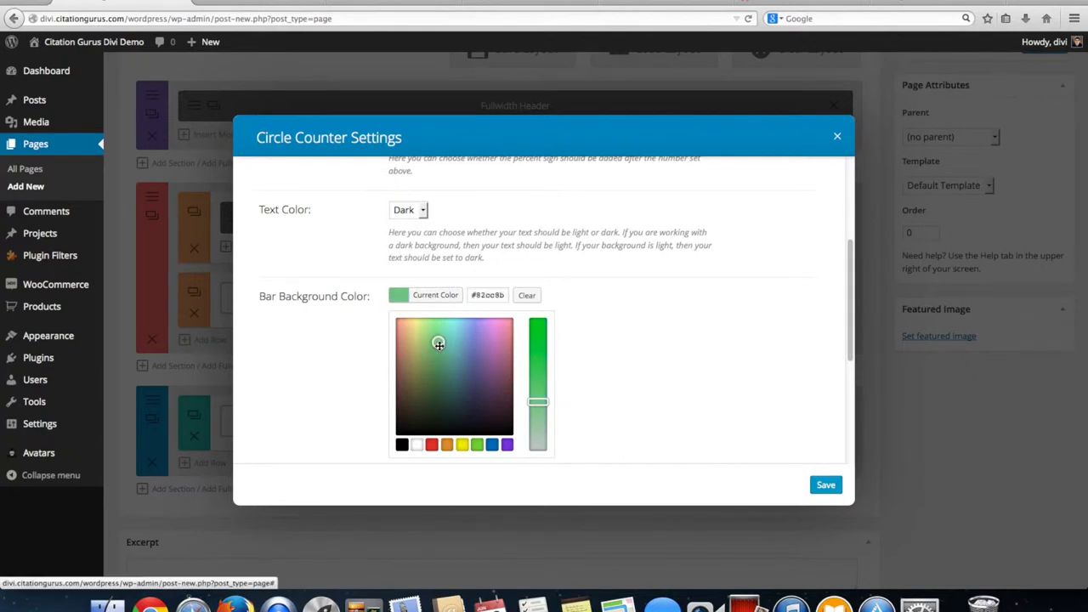
{"action": "left_click", "coordinate": [825, 485]}
- Insert a Circle Counter in the upper row's third column, titled "Circle Counter Title" with number 72
{"action": "left_click", "coordinate": [592, 227]}
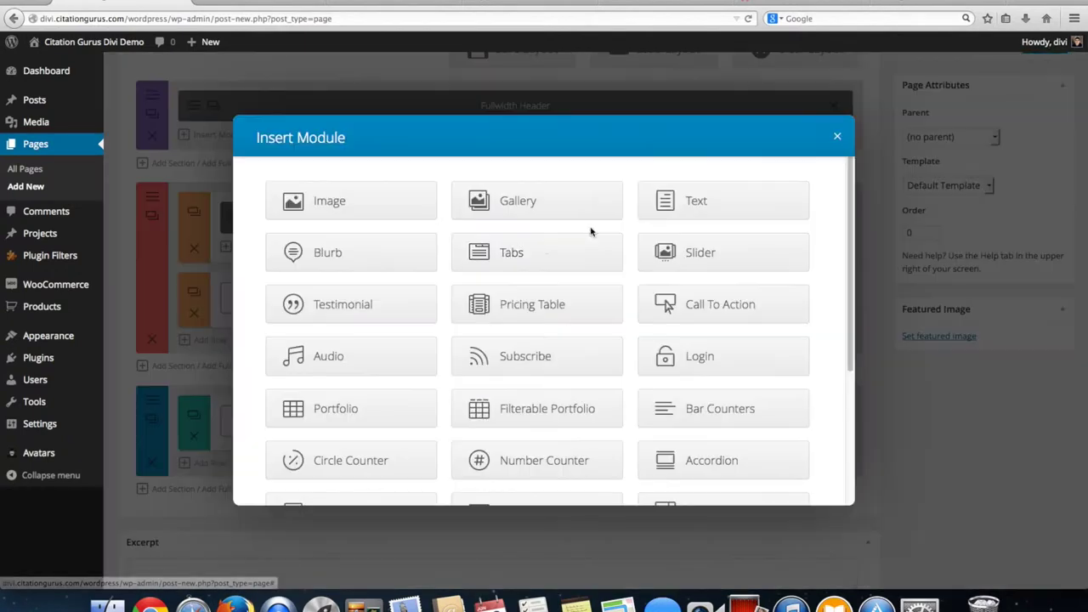
{"action": "left_click", "coordinate": [352, 459]}
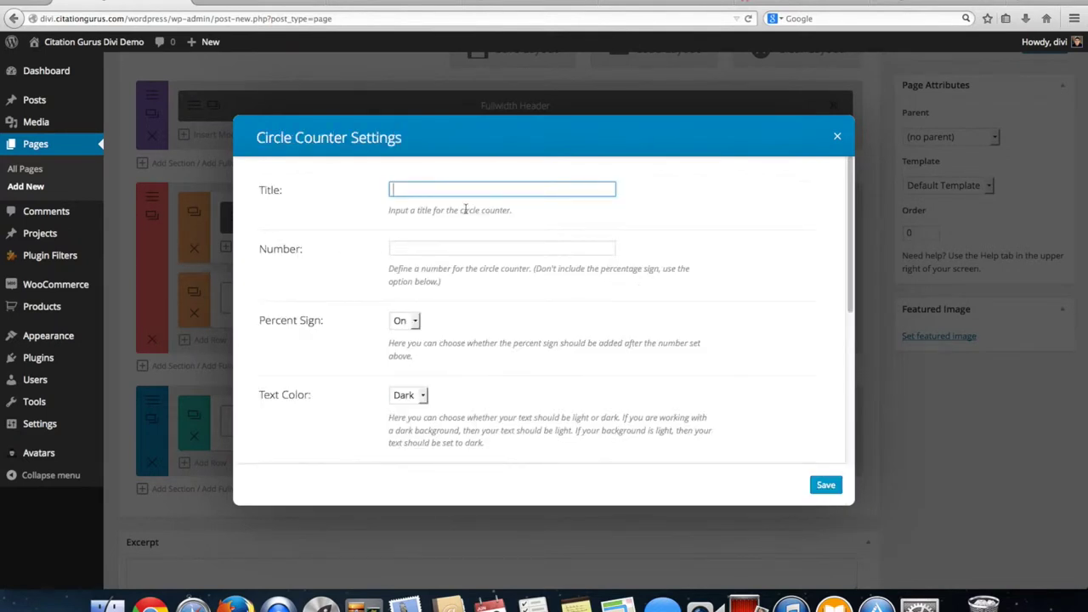
{"action": "type", "text": "Circle Counter Title"}
{"action": "left_click", "coordinate": [463, 246]}
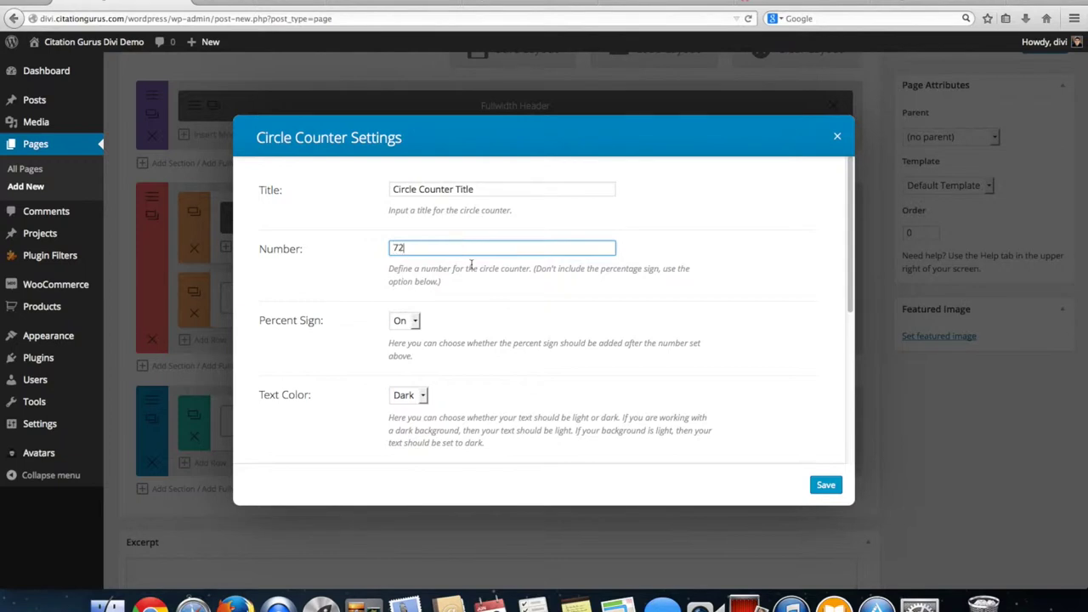
- Change the third counter's bar background color to a muted blue and save the module
{"action": "scroll", "coordinate": [522, 363], "scroll_direction": "down", "scroll_amount": 2}
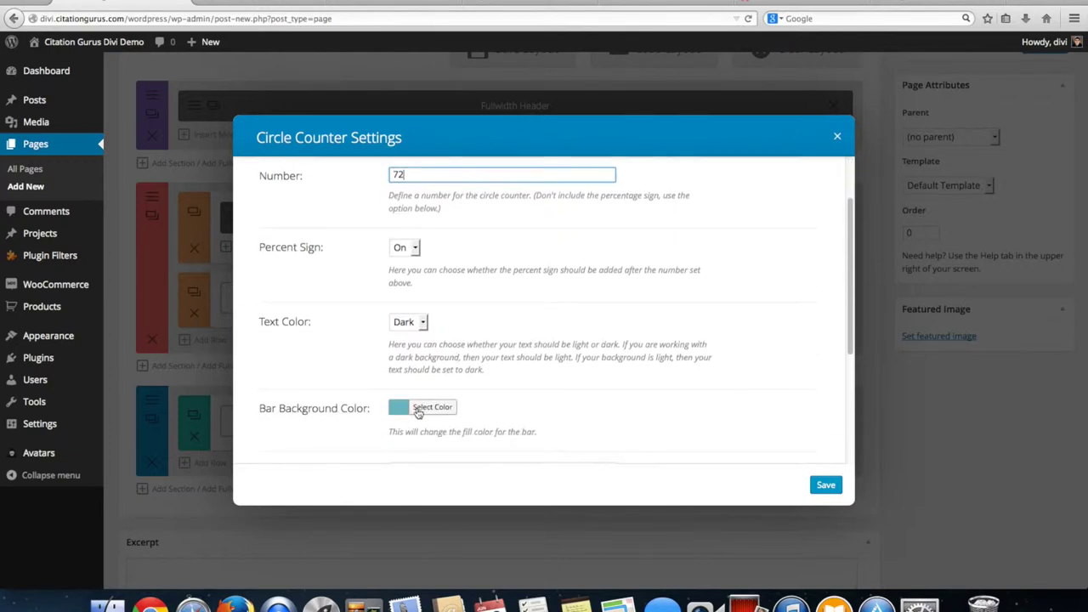
{"action": "left_click", "coordinate": [419, 409]}
{"action": "scroll", "coordinate": [434, 379], "scroll_direction": "down", "scroll_amount": 3}
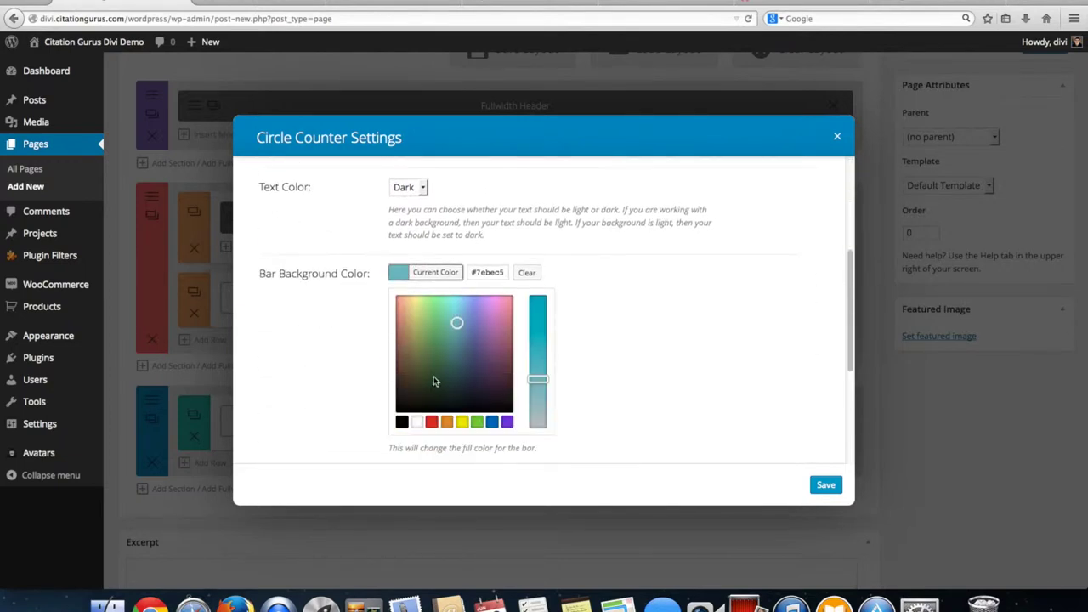
{"action": "left_click", "coordinate": [463, 320]}
{"action": "left_click_drag", "start_coordinate": [463, 320], "coordinate": [470, 320]}
{"action": "scroll", "coordinate": [627, 342], "scroll_direction": "down", "scroll_amount": 5}
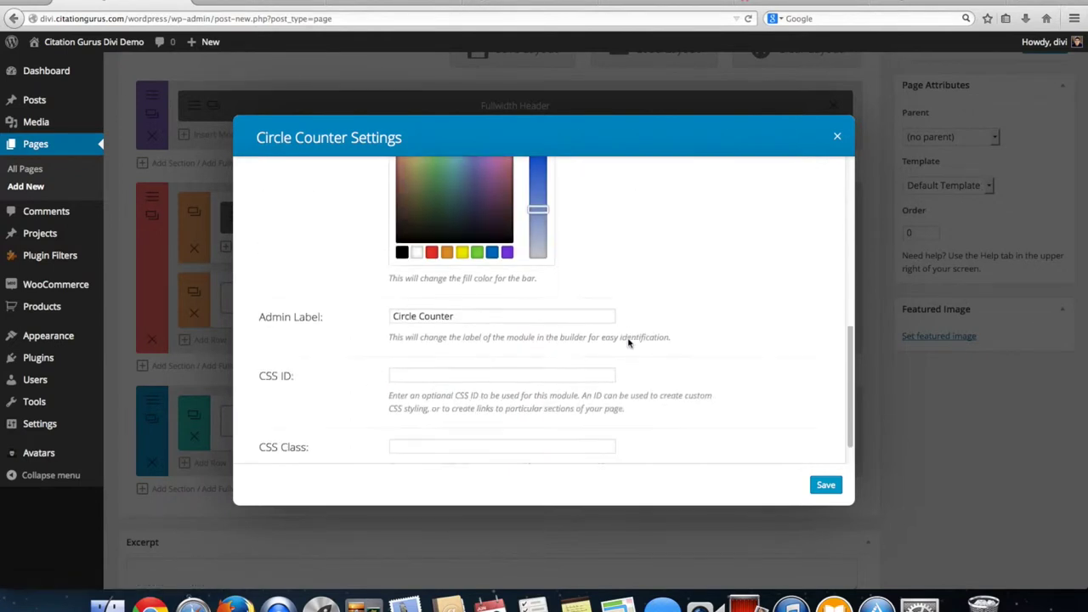
{"action": "left_click", "coordinate": [826, 485]}
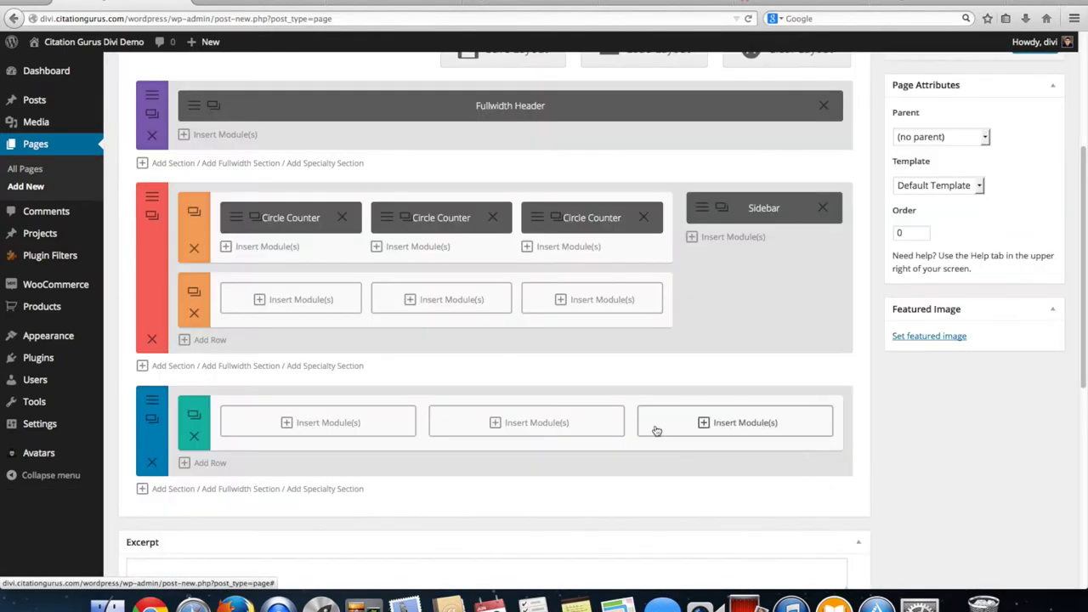
- Insert a Circle Counter in the first column of the specialty section's second row, titled "Circle Counter Title" with number 90
{"action": "left_click", "coordinate": [296, 301]}
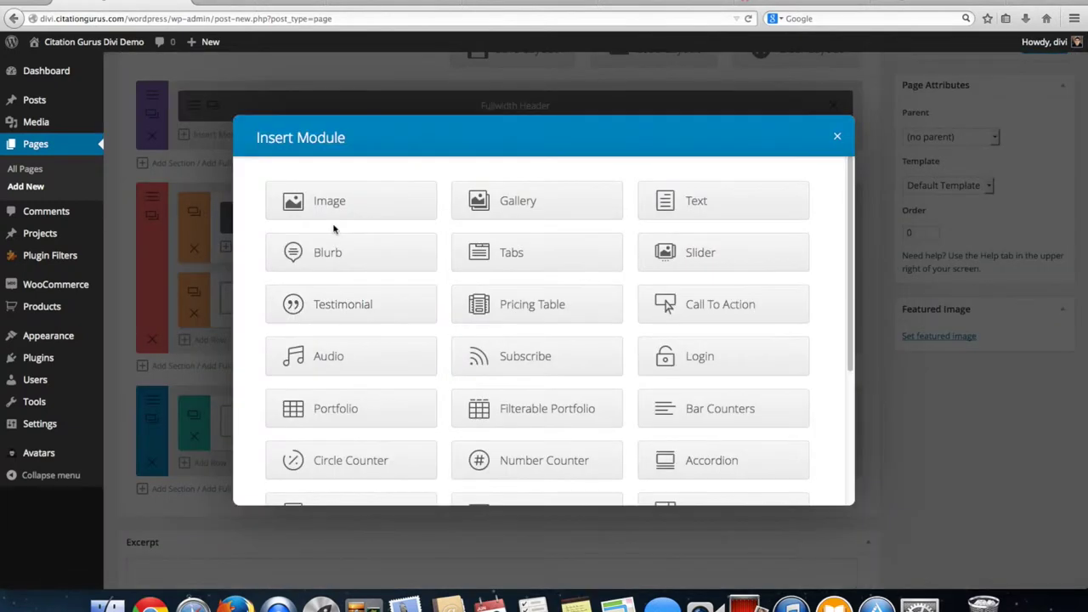
{"action": "left_click", "coordinate": [370, 460]}
{"action": "type", "text": "Circle Counter Title"}
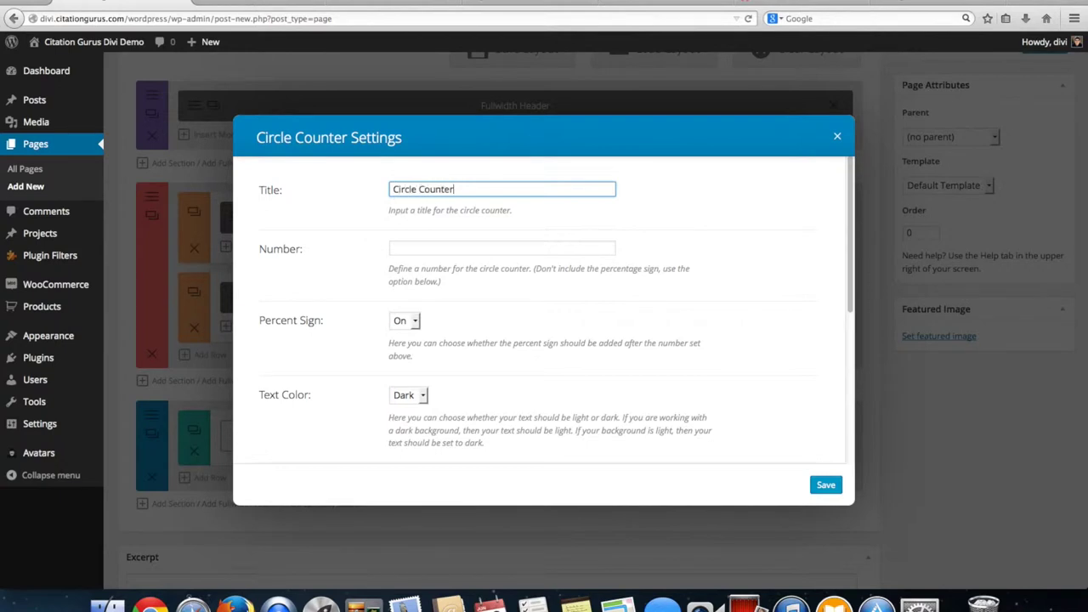
{"action": "left_click", "coordinate": [454, 252]}
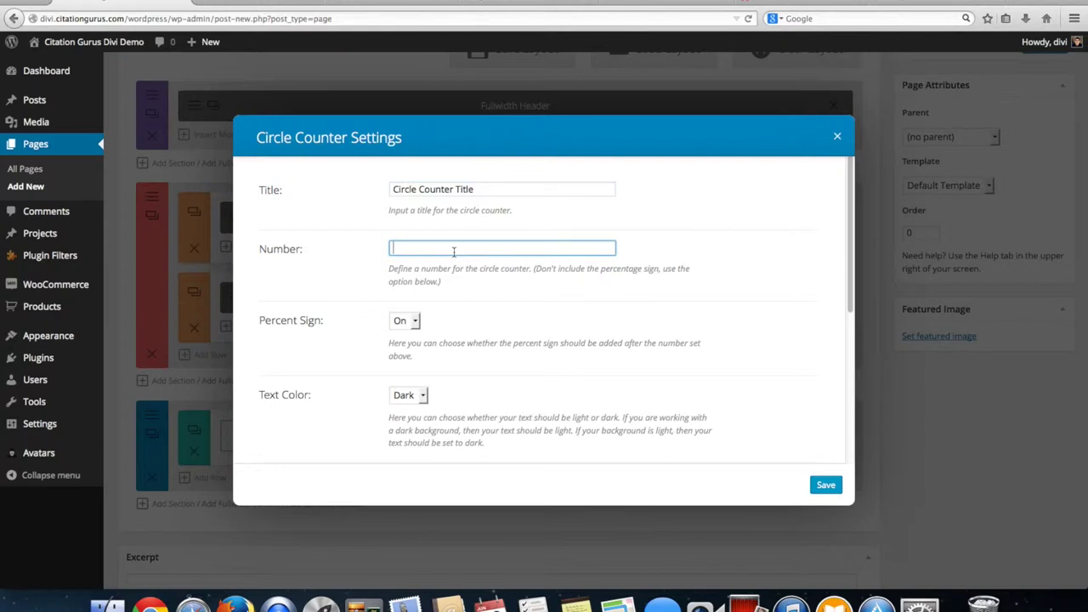
{"action": "type", "text": "90"}
- Change the bar background color of the second row's first counter to a muted gold and save the module
{"action": "scroll", "coordinate": [441, 368], "scroll_direction": "down", "scroll_amount": 3}
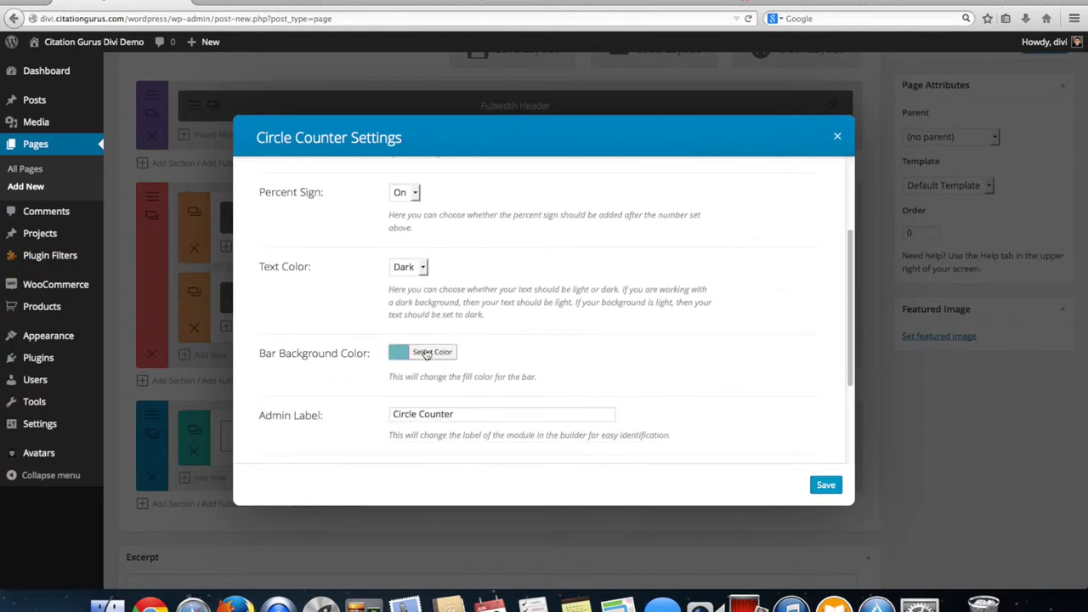
{"action": "left_click", "coordinate": [427, 358]}
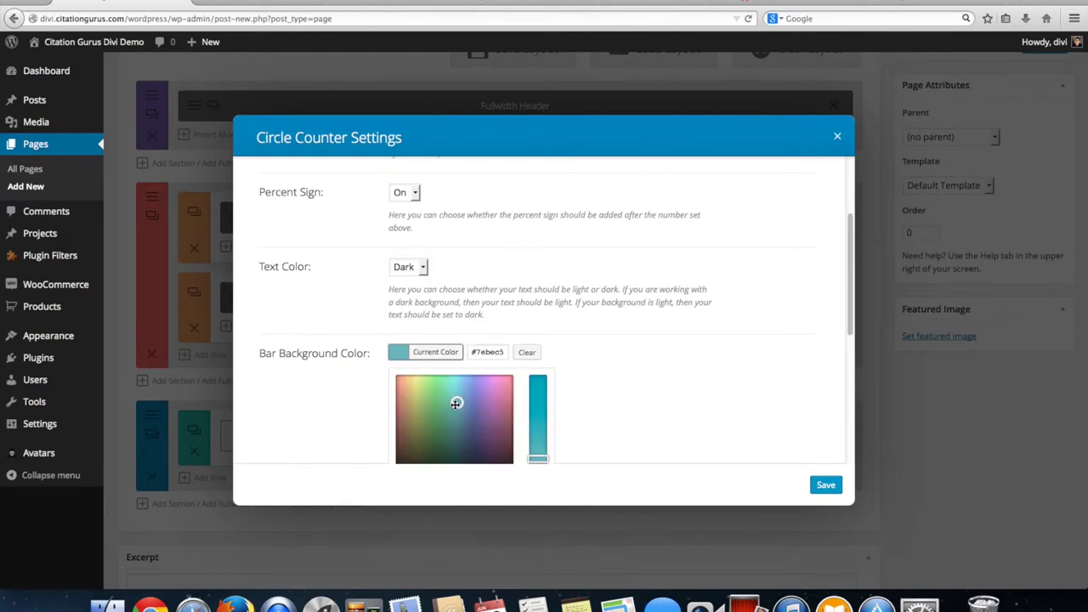
{"action": "left_click_drag", "start_coordinate": [439, 411], "coordinate": [410, 400]}
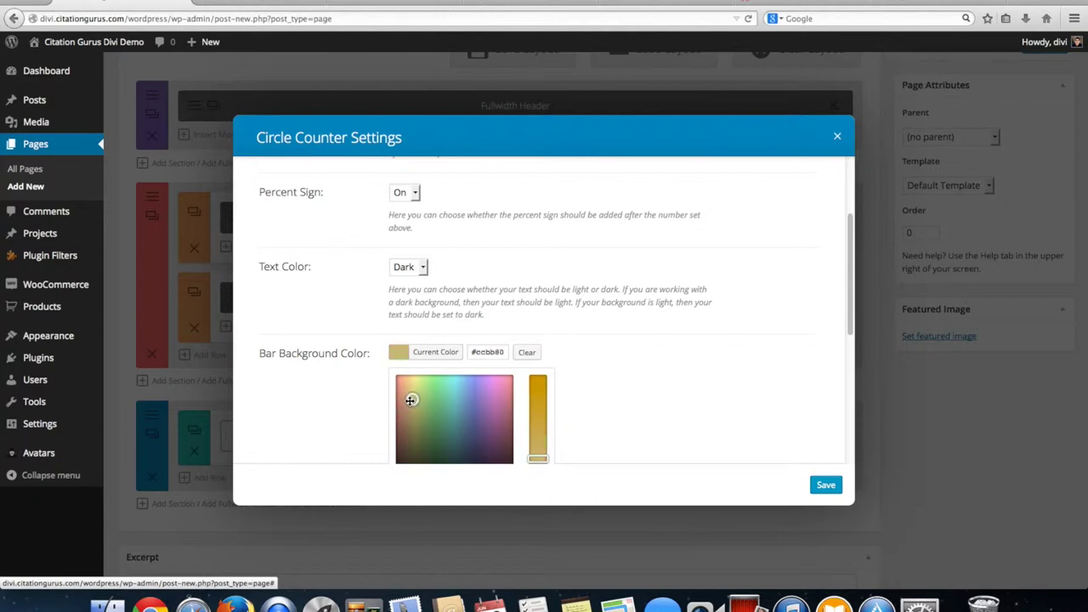
{"action": "left_click", "coordinate": [825, 485]}
- Add a Circle Counter to the second row's middle column, titled "Circle Counter Title", enter its number, and save it with the default bar color
{"action": "left_click", "coordinate": [483, 303]}
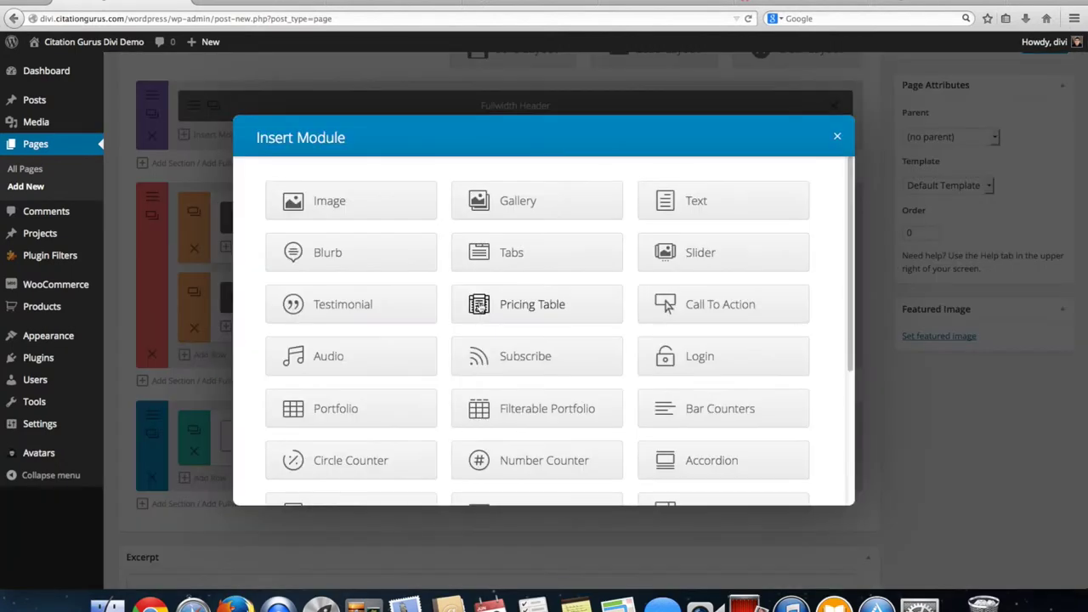
{"action": "left_click", "coordinate": [354, 463]}
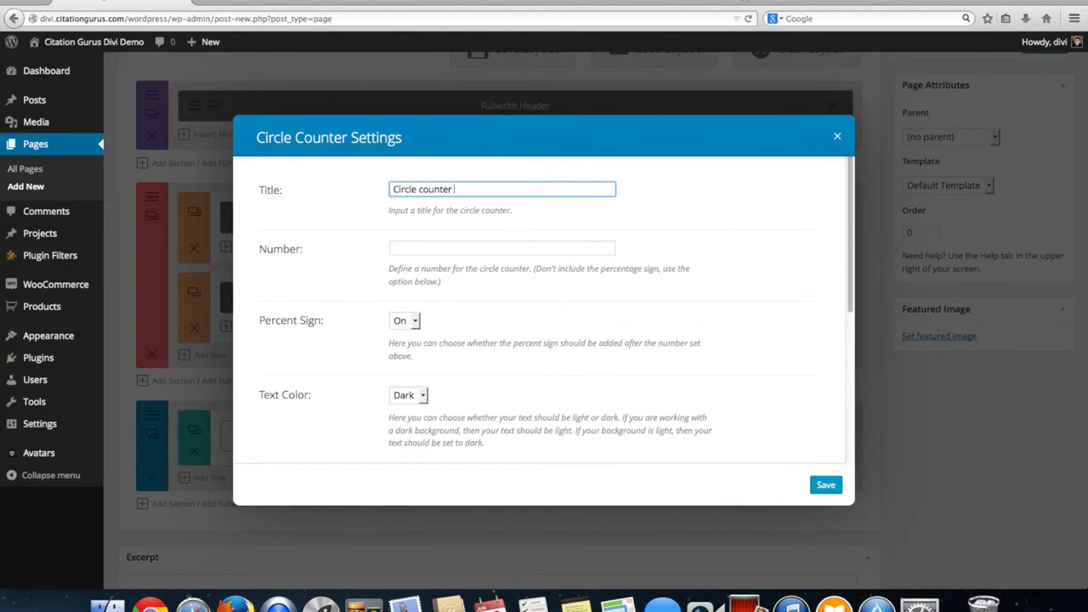
{"action": "left_click", "coordinate": [422, 193]}
{"action": "key", "text": "BackSpace"}
{"action": "type", "text": "C"}
{"action": "scroll", "coordinate": [535, 380], "scroll_direction": "down", "scroll_amount": 1}
{"action": "left_click", "coordinate": [482, 239]}
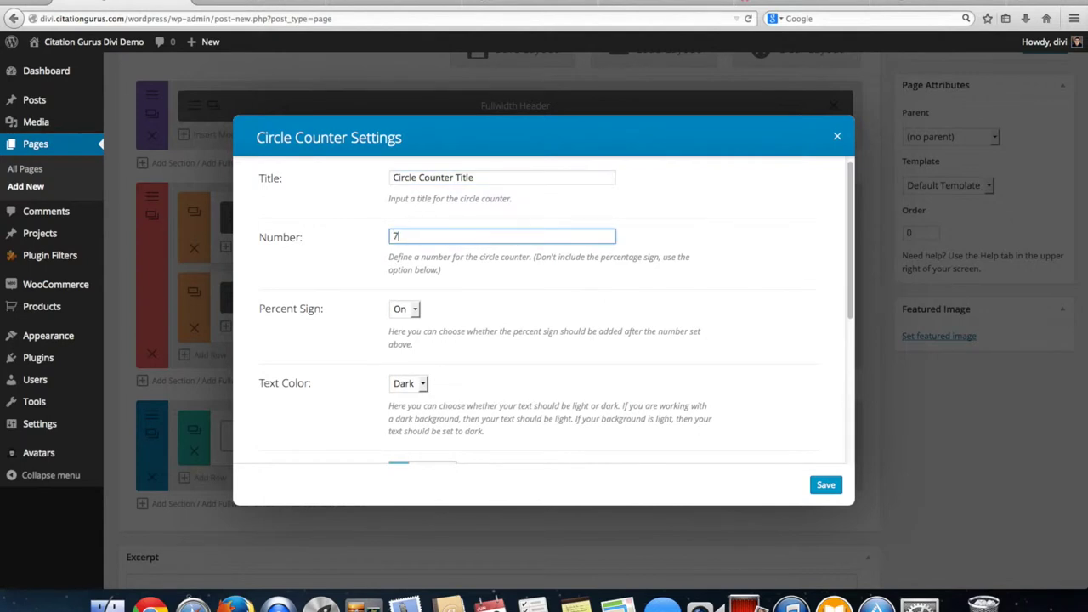
{"action": "scroll", "coordinate": [596, 309], "scroll_direction": "down", "scroll_amount": 5}
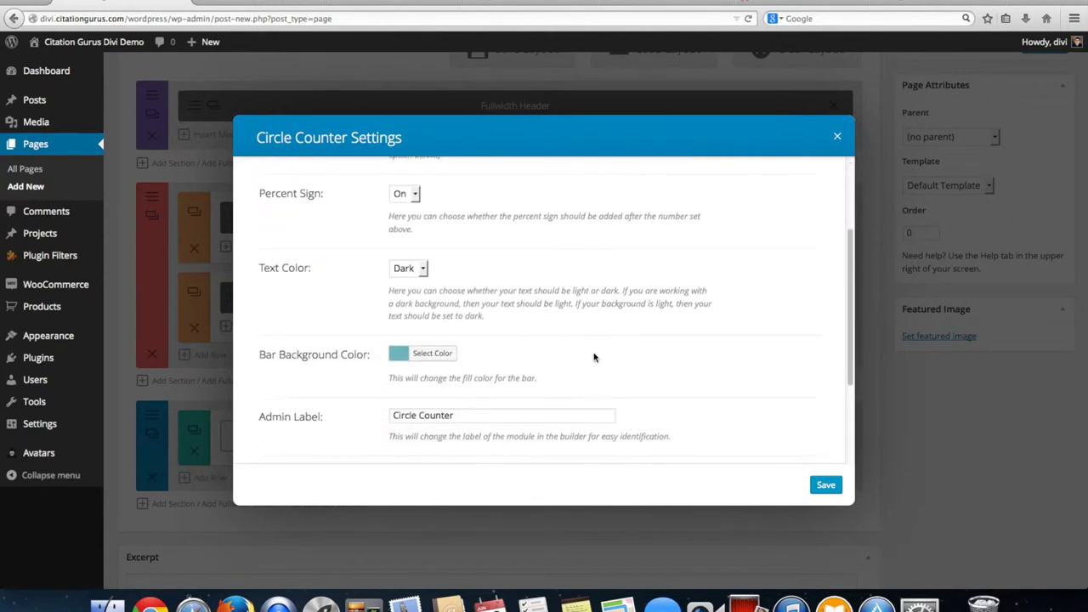
{"action": "scroll", "coordinate": [600, 374], "scroll_direction": "down", "scroll_amount": 5}
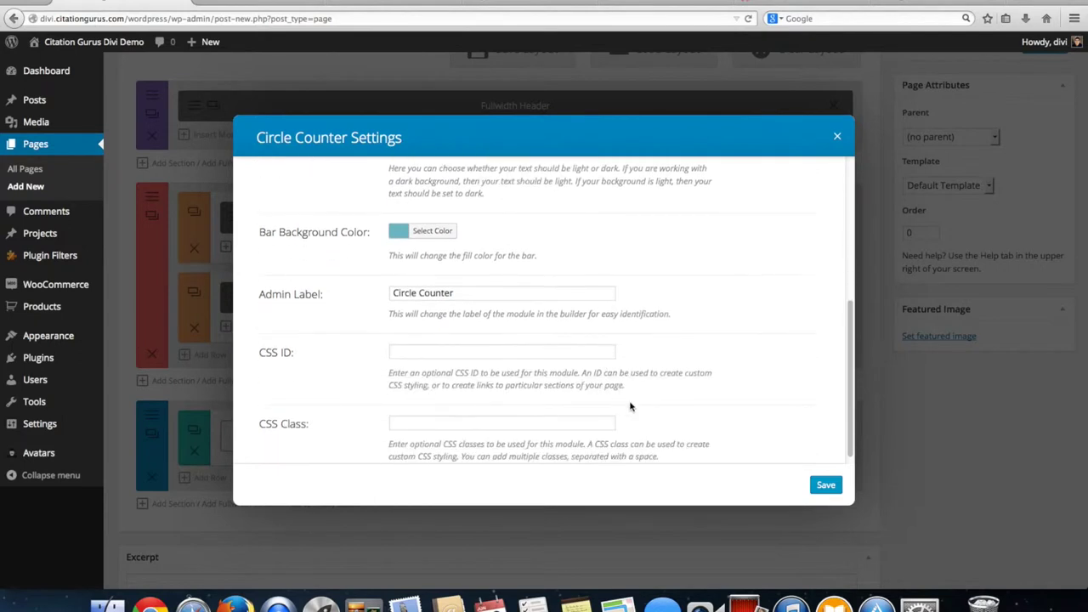
{"action": "left_click", "coordinate": [826, 485]}
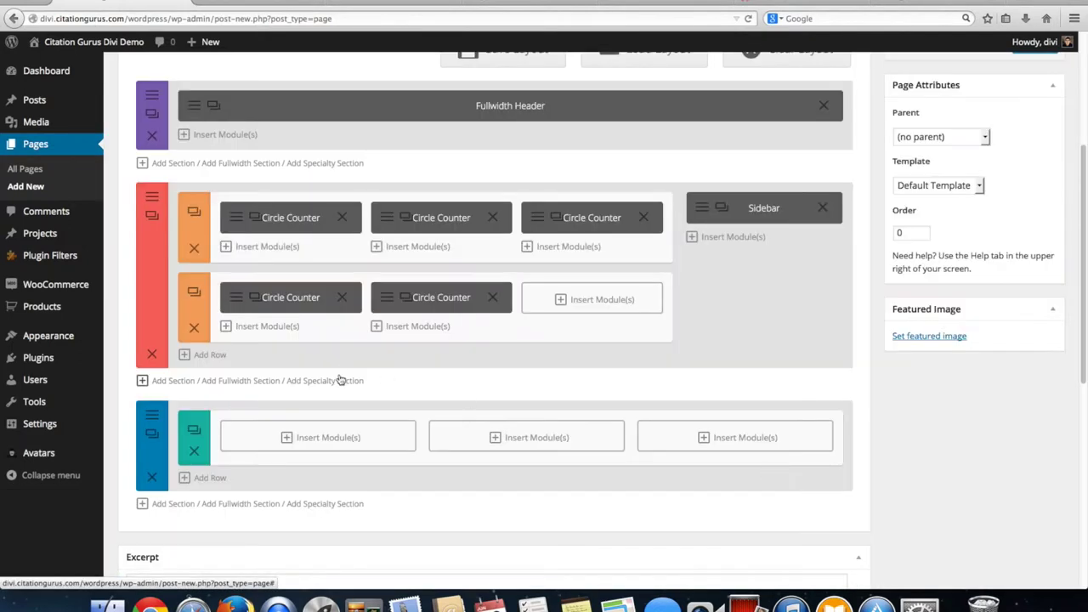
- Add a Circle Counter to the second row's third column, titled "Circle Counter Title" with number 95, and save it with the default bar color
{"action": "left_click", "coordinate": [583, 299]}
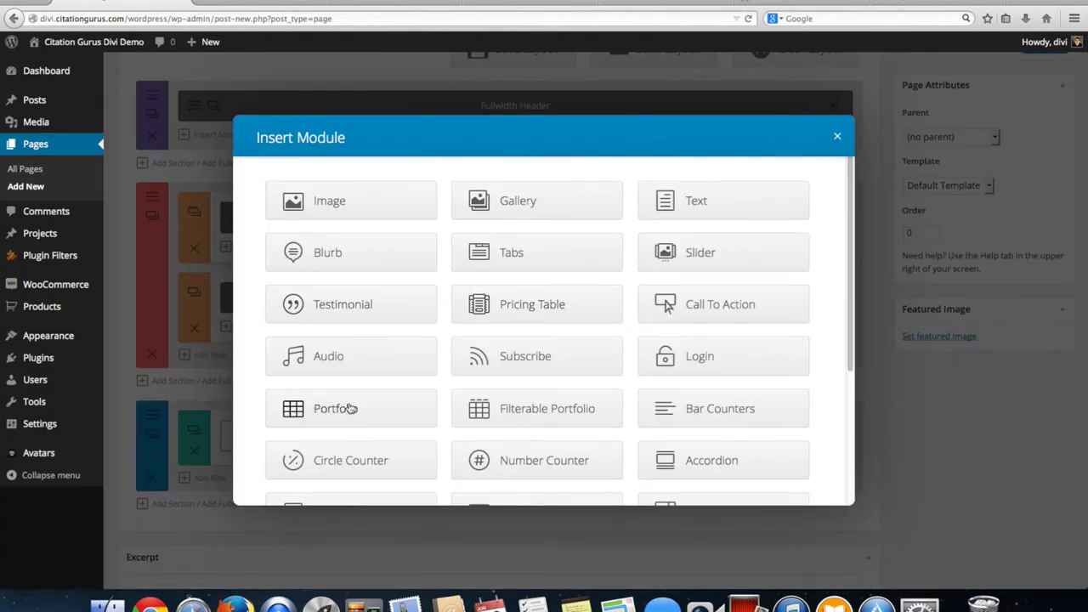
{"action": "left_click", "coordinate": [352, 460]}
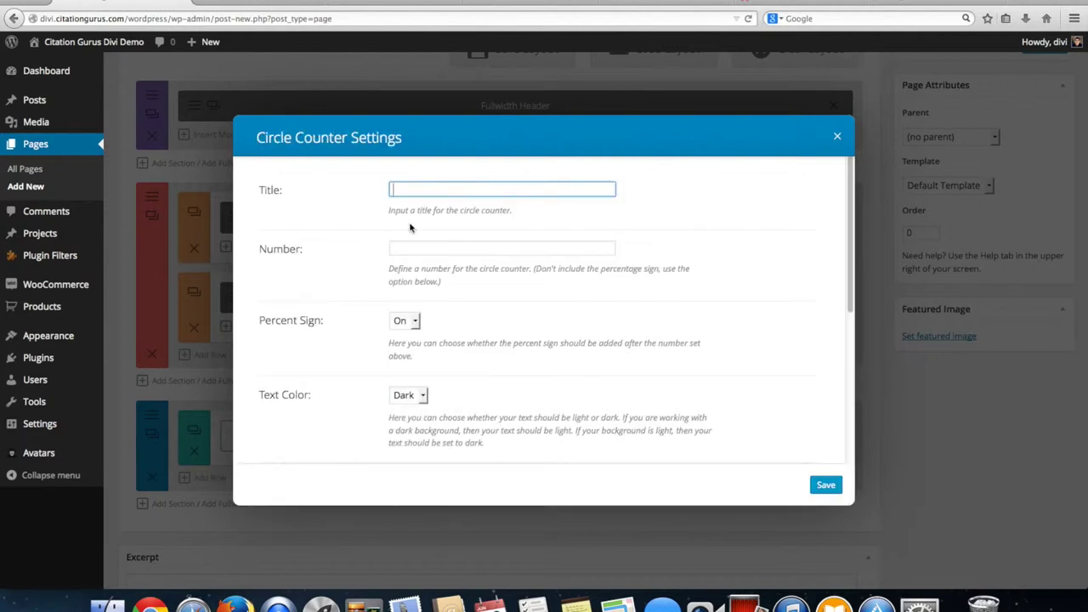
{"action": "type", "text": "Circle Counter Title"}
{"action": "left_click", "coordinate": [425, 248]}
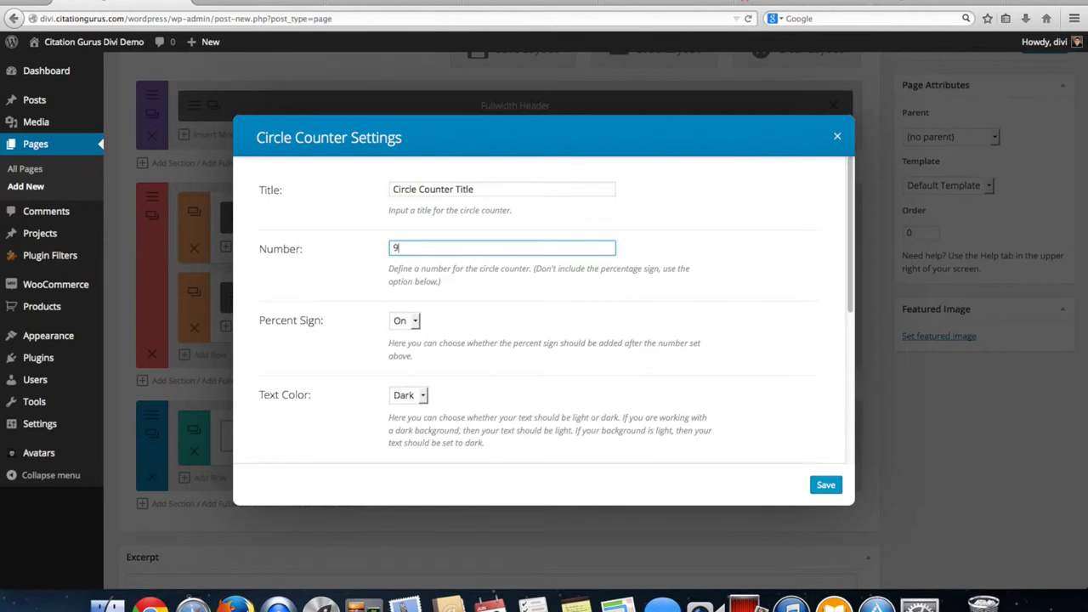
{"action": "scroll", "coordinate": [442, 355], "scroll_direction": "down", "scroll_amount": 5}
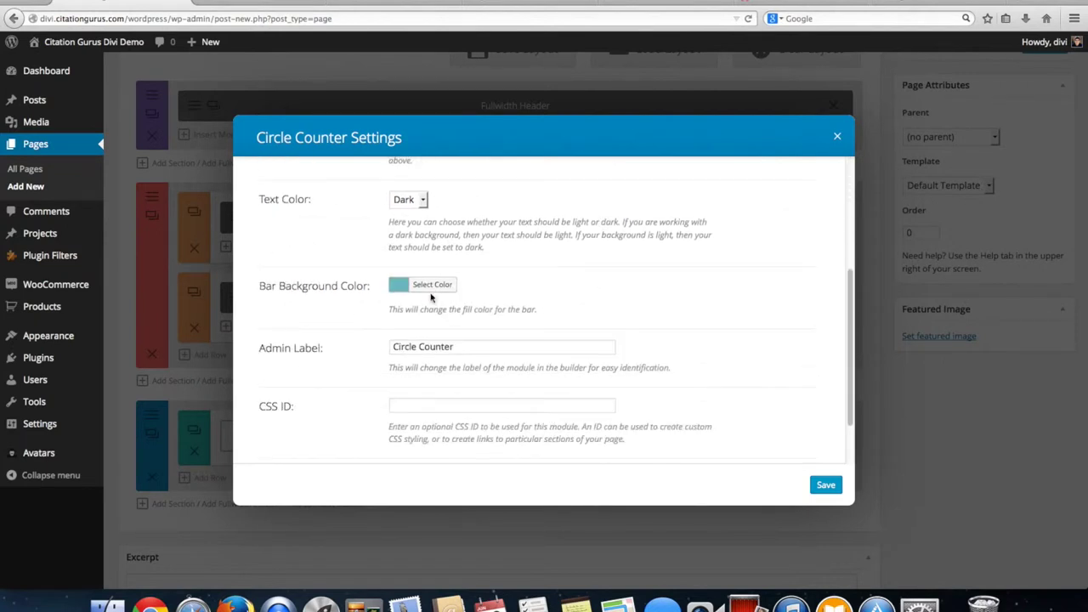
{"action": "left_click", "coordinate": [825, 485]}
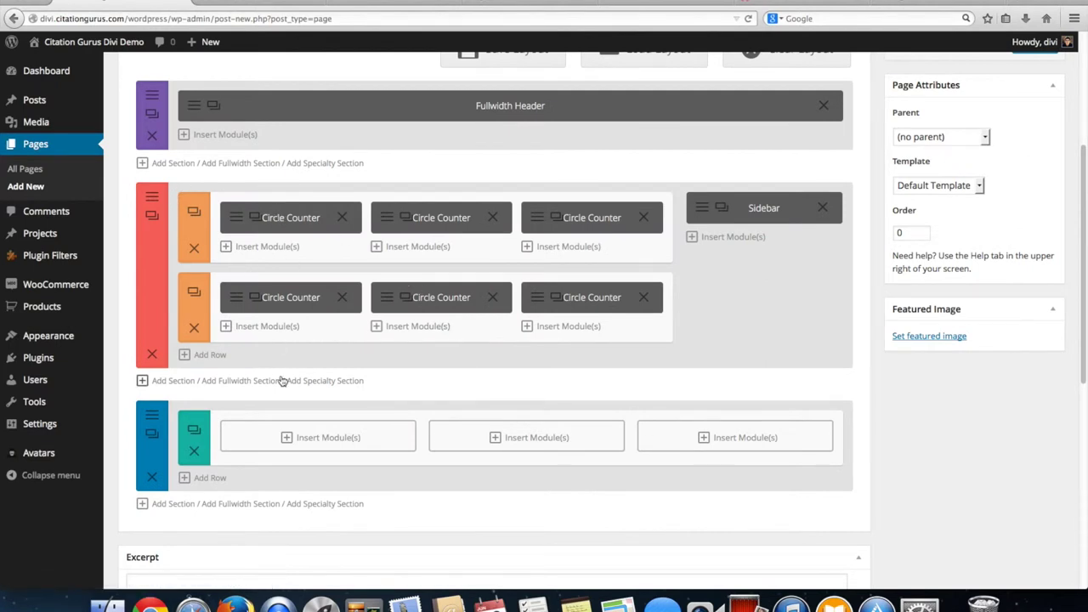
{"action": "left_click", "coordinate": [319, 383]}
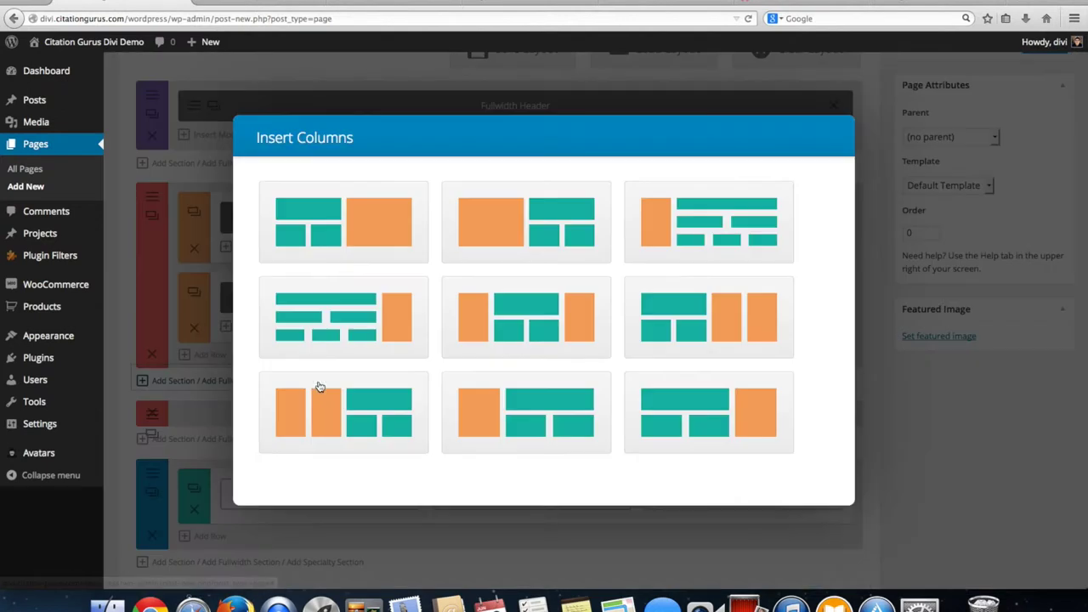
{"action": "left_click", "coordinate": [700, 427]}
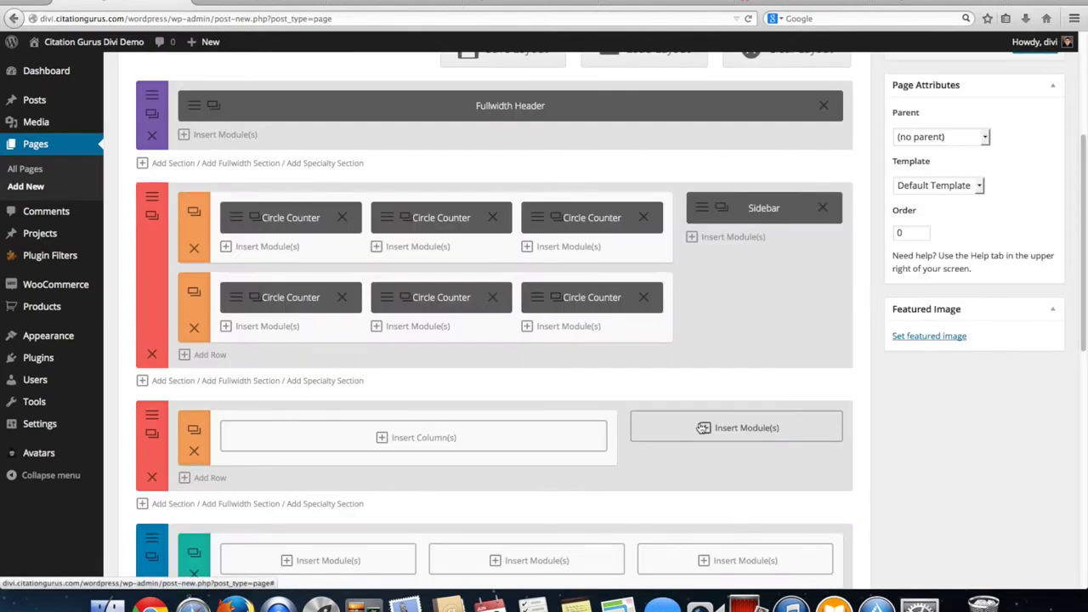
{"action": "left_click", "coordinate": [434, 447]}
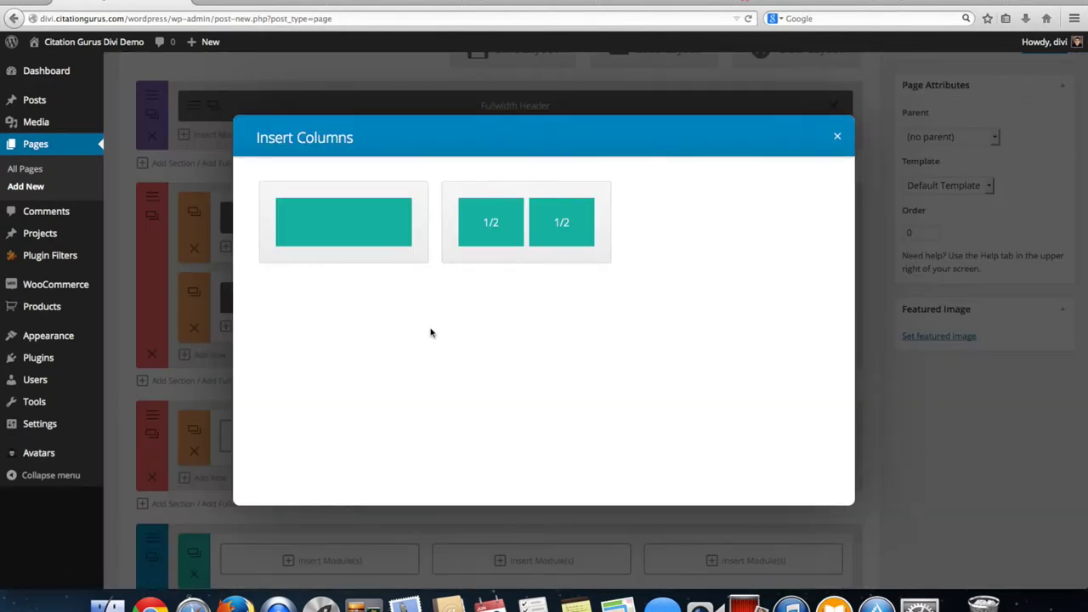
{"action": "left_click", "coordinate": [838, 137]}
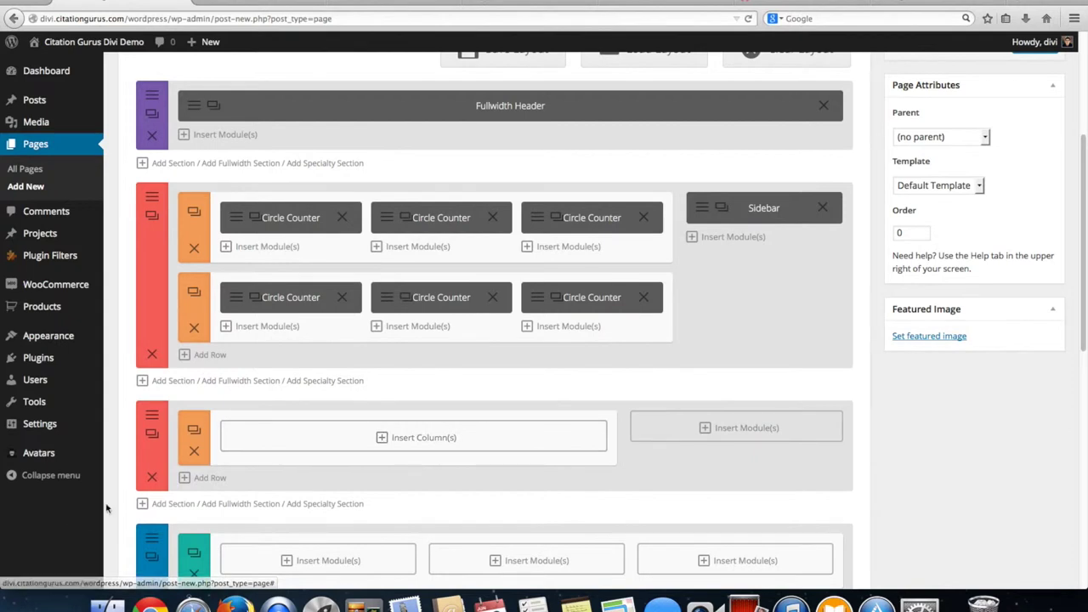
{"action": "left_click", "coordinate": [208, 477]}
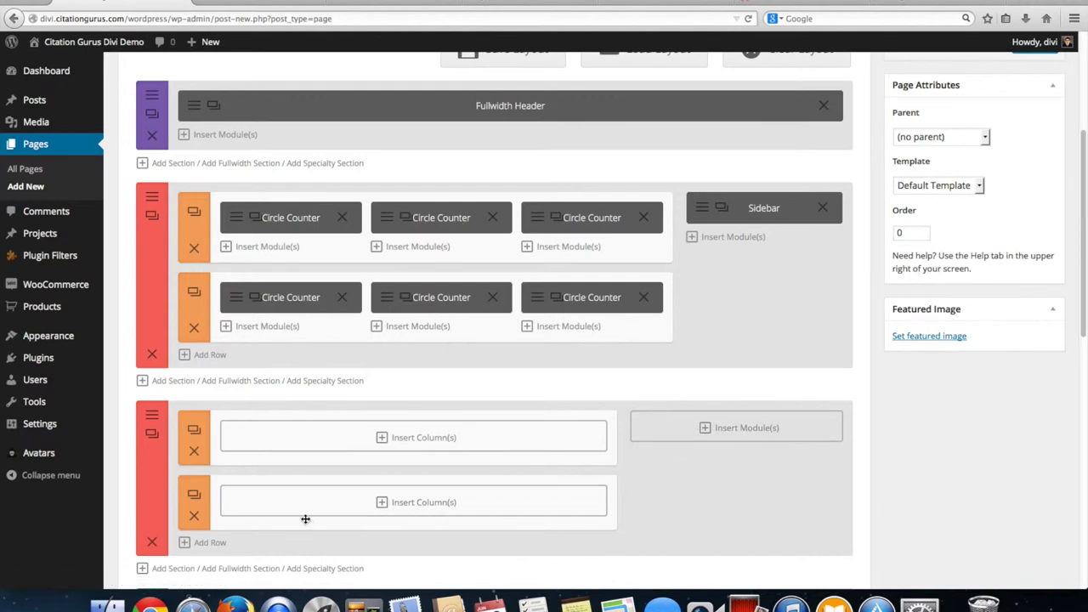
{"action": "left_click", "coordinate": [194, 517]}
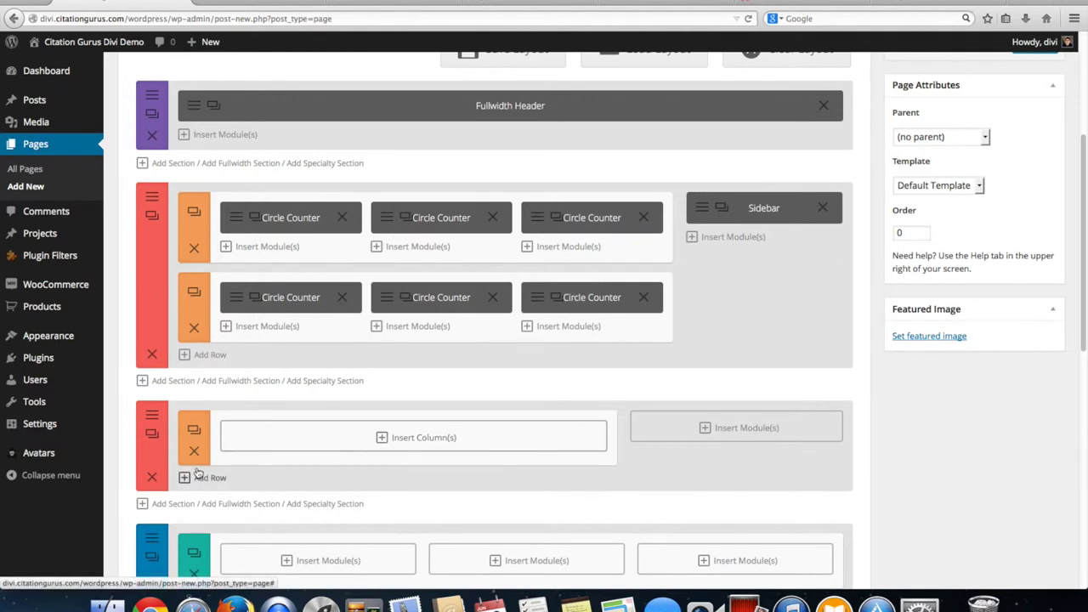
{"action": "left_click", "coordinate": [151, 479]}
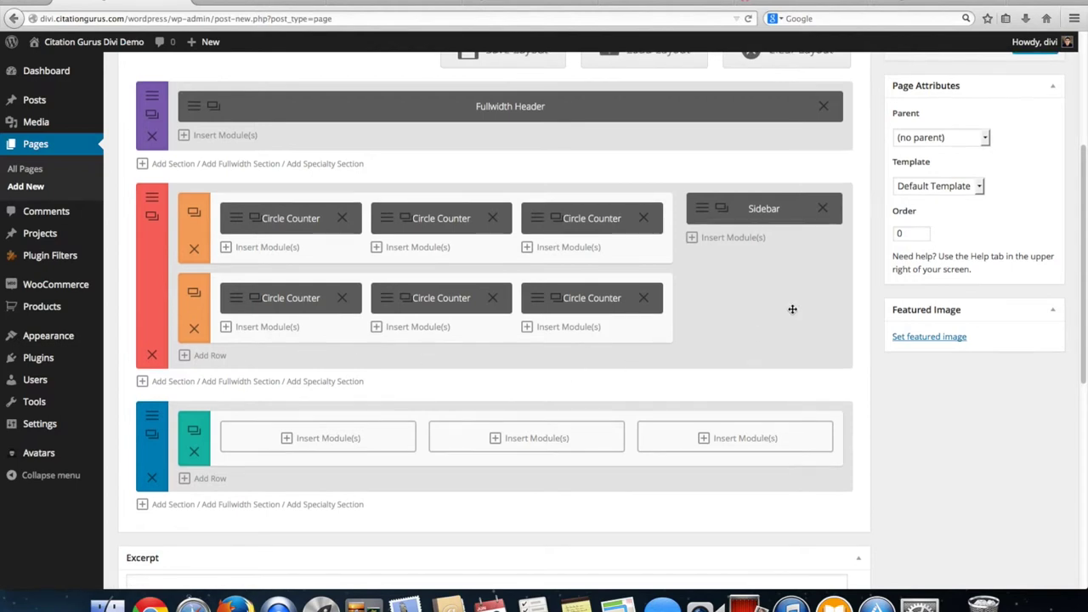
- Preview the draft page and examine the numbers, bar colors and layout of both rows of circle counters
{"action": "scroll", "coordinate": [792, 308], "scroll_direction": "up", "scroll_amount": 2}
{"action": "scroll", "coordinate": [924, 191], "scroll_direction": "up", "scroll_amount": 3}
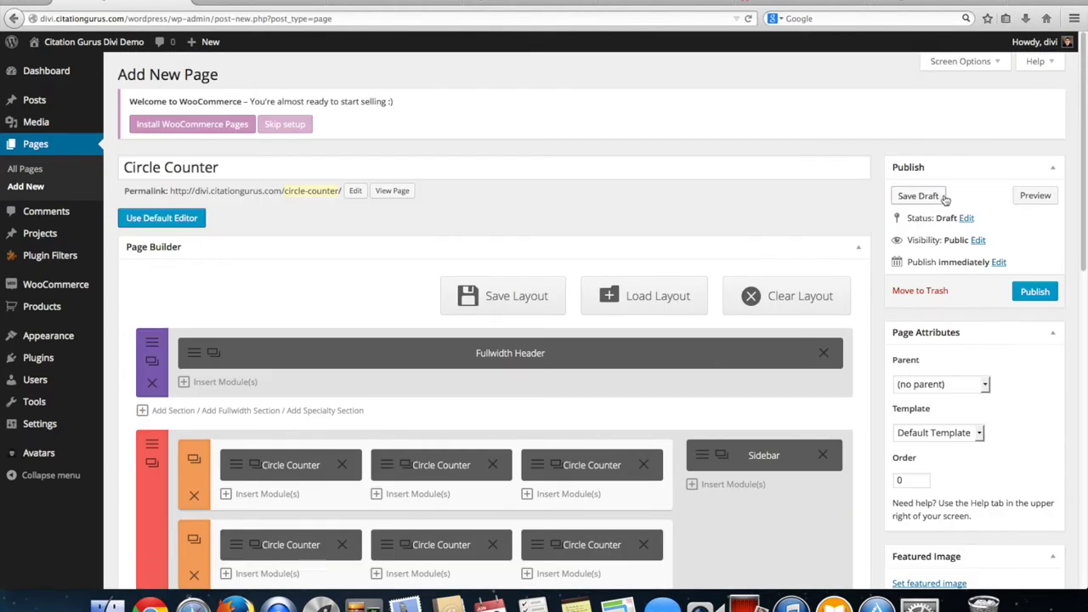
{"action": "left_click", "coordinate": [1036, 196]}
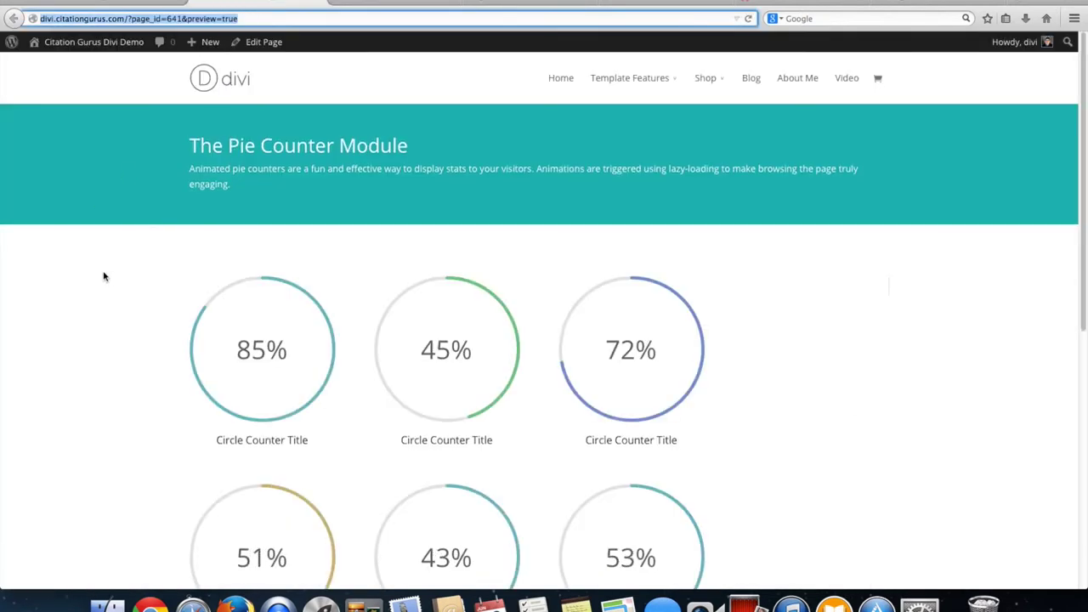
{"action": "scroll", "coordinate": [104, 277], "scroll_direction": "down", "scroll_amount": 2}
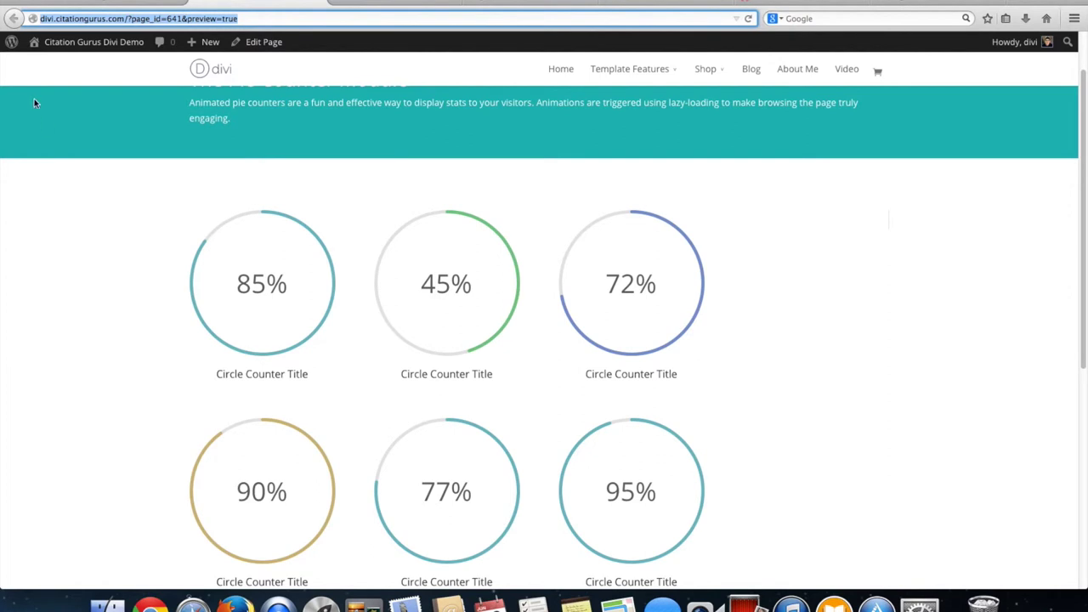
{"action": "left_click", "coordinate": [748, 19]}
{"action": "scroll", "coordinate": [572, 480], "scroll_direction": "down", "scroll_amount": 5}
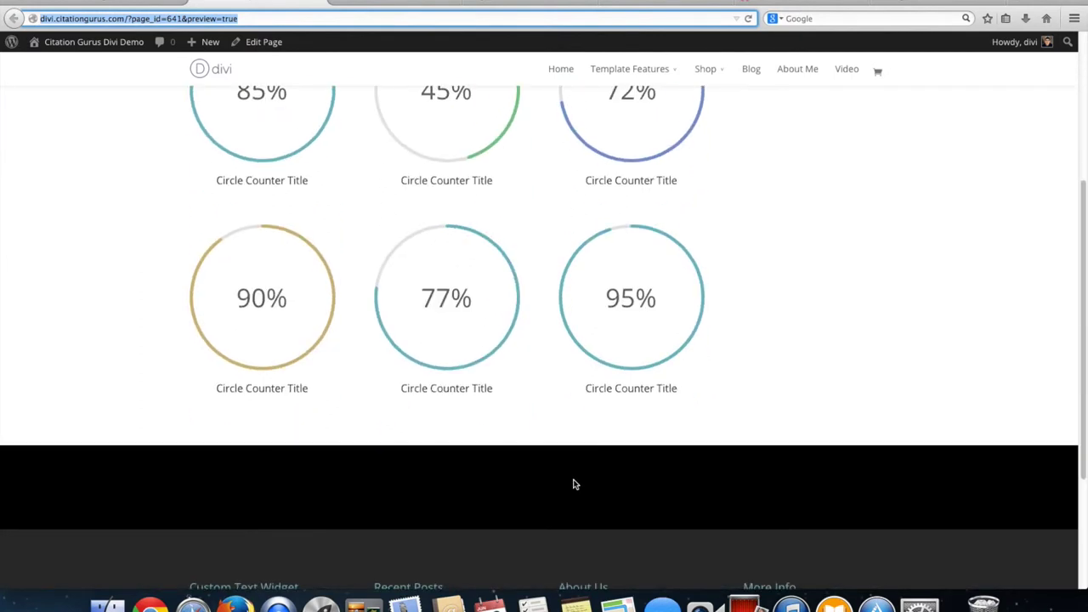
{"action": "scroll", "coordinate": [572, 480], "scroll_direction": "up", "scroll_amount": 4}
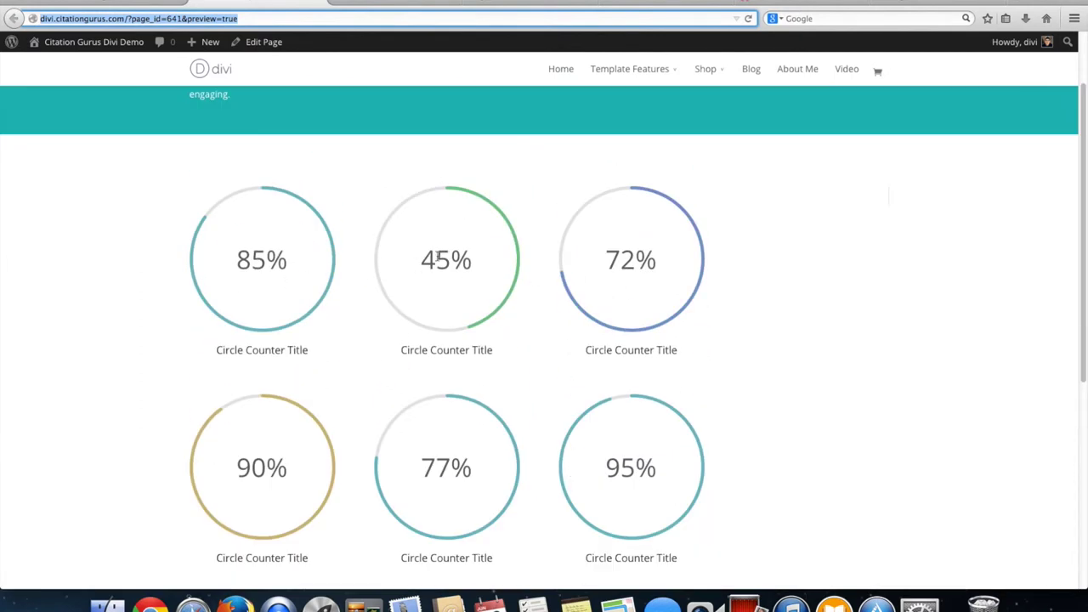
{"action": "scroll", "coordinate": [482, 258], "scroll_direction": "up", "scroll_amount": 2}
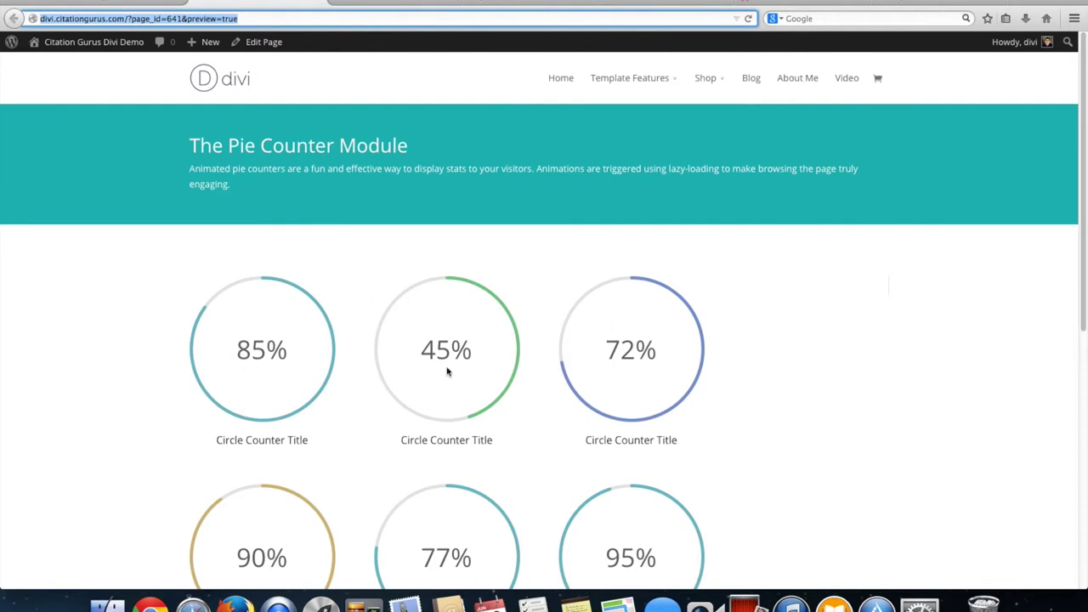
{"action": "scroll", "coordinate": [555, 397], "scroll_direction": "down", "scroll_amount": 5}
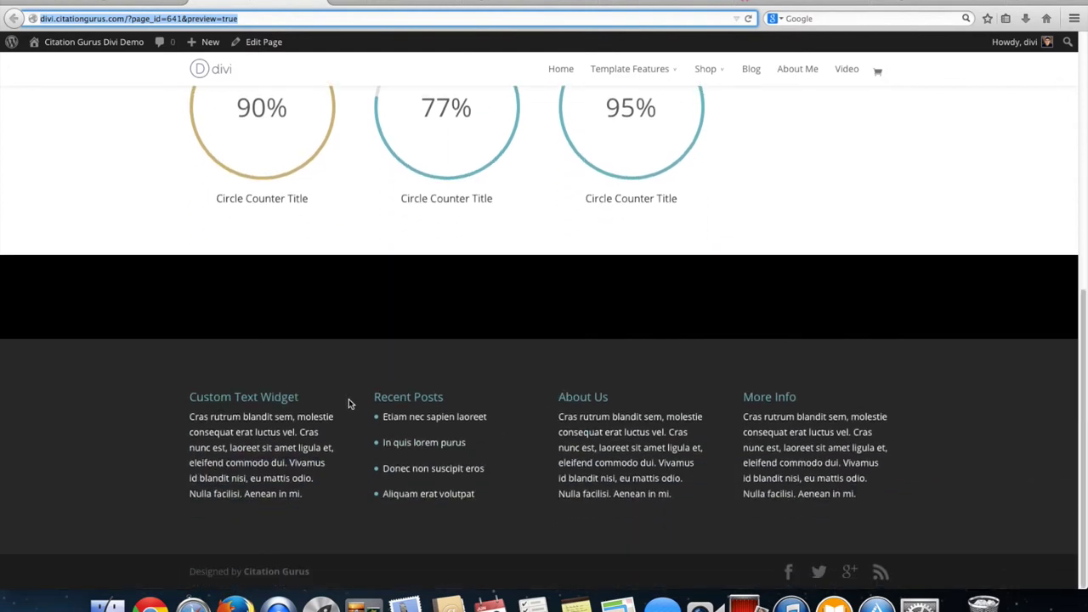
{"action": "scroll", "coordinate": [346, 394], "scroll_direction": "up", "scroll_amount": 5}
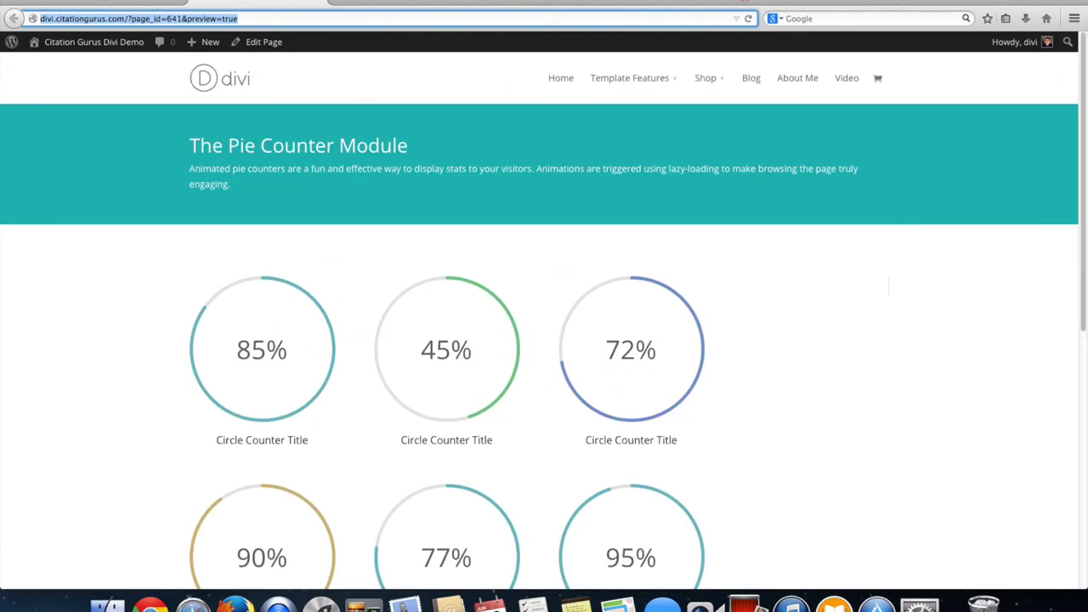
- Return to the page editor and insert a Circle Counter in the blue section's first column, titled "Circle Count Title", number 95, text color Light
{"action": "left_click", "coordinate": [118, 2]}
{"action": "scroll", "coordinate": [340, 393], "scroll_direction": "down", "scroll_amount": 1}
{"action": "scroll", "coordinate": [340, 392], "scroll_direction": "down", "scroll_amount": 3}
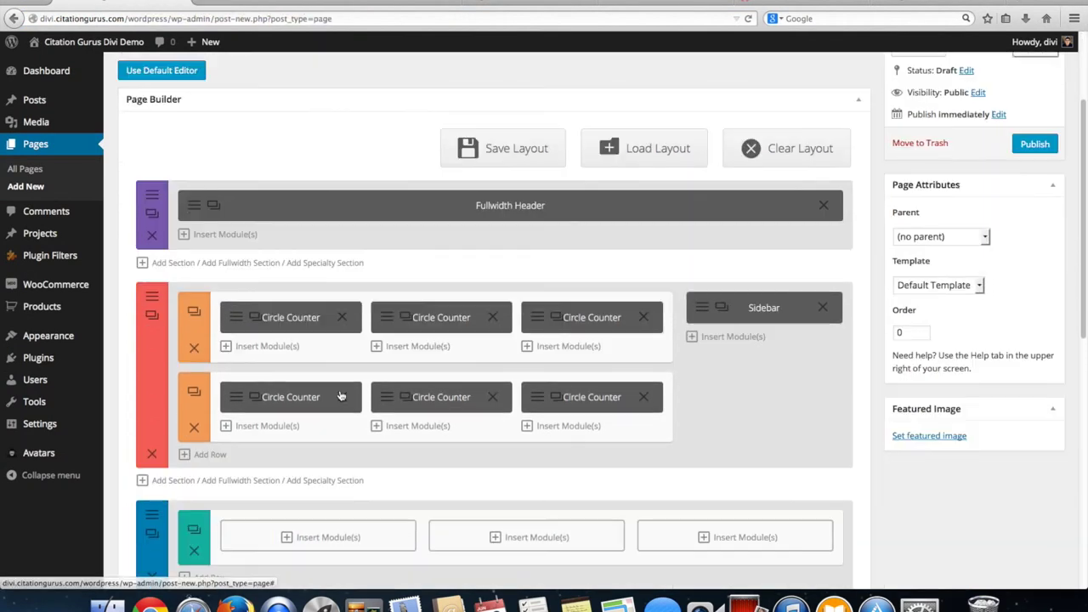
{"action": "scroll", "coordinate": [342, 391], "scroll_direction": "down", "scroll_amount": 3}
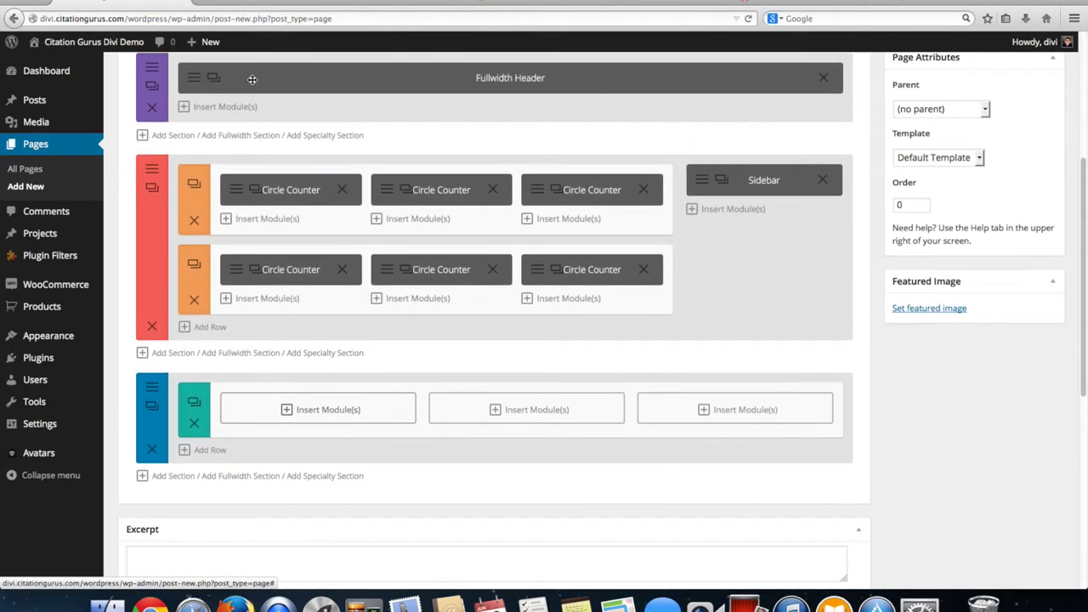
{"action": "left_click", "coordinate": [336, 413]}
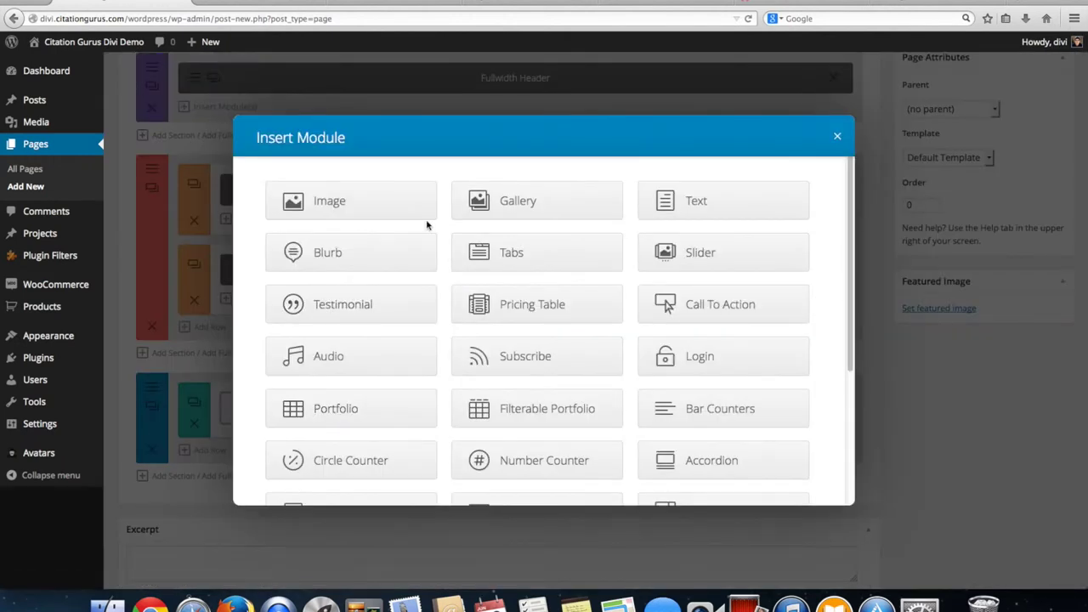
{"action": "left_click", "coordinate": [350, 473]}
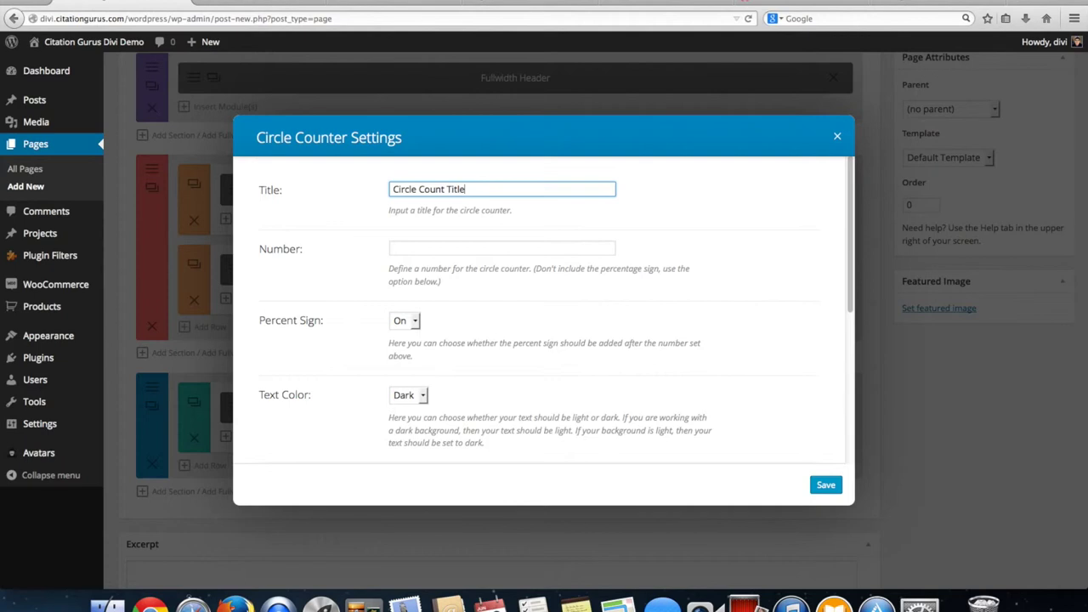
{"action": "left_click", "coordinate": [401, 248]}
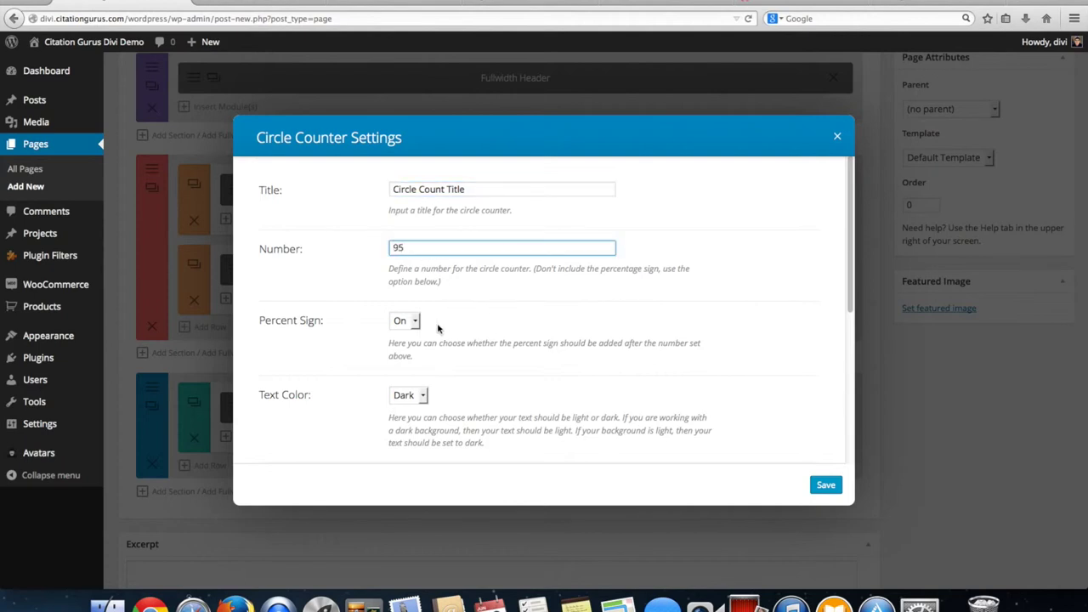
{"action": "left_click", "coordinate": [421, 398]}
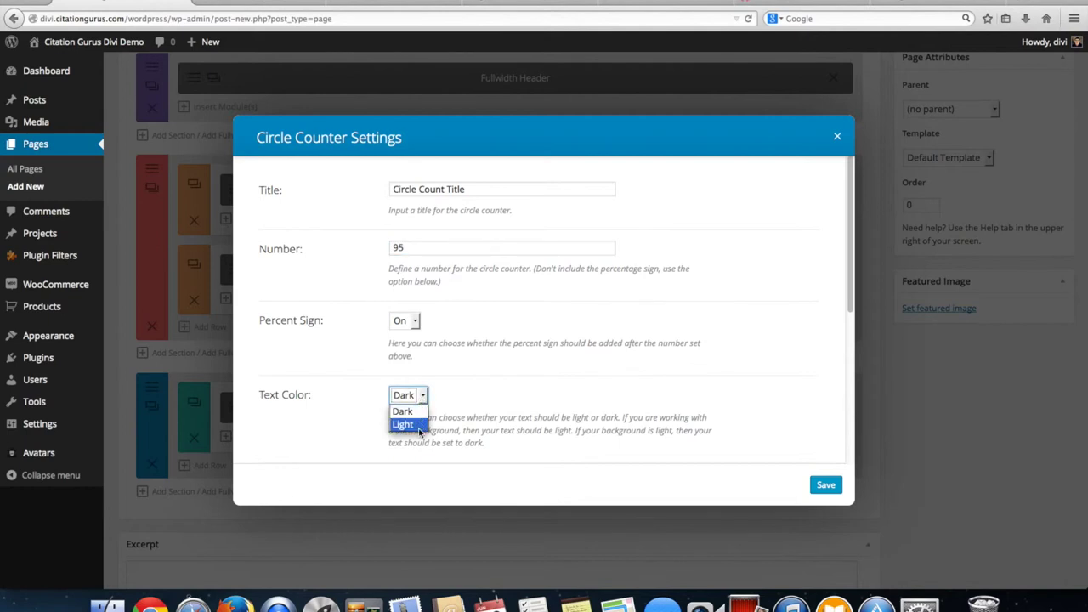
{"action": "left_click", "coordinate": [418, 429]}
- Change the bar background color of the blue section's first counter to a muted blue (#7f88c6) and save the module
{"action": "scroll", "coordinate": [460, 425], "scroll_direction": "down", "scroll_amount": 5}
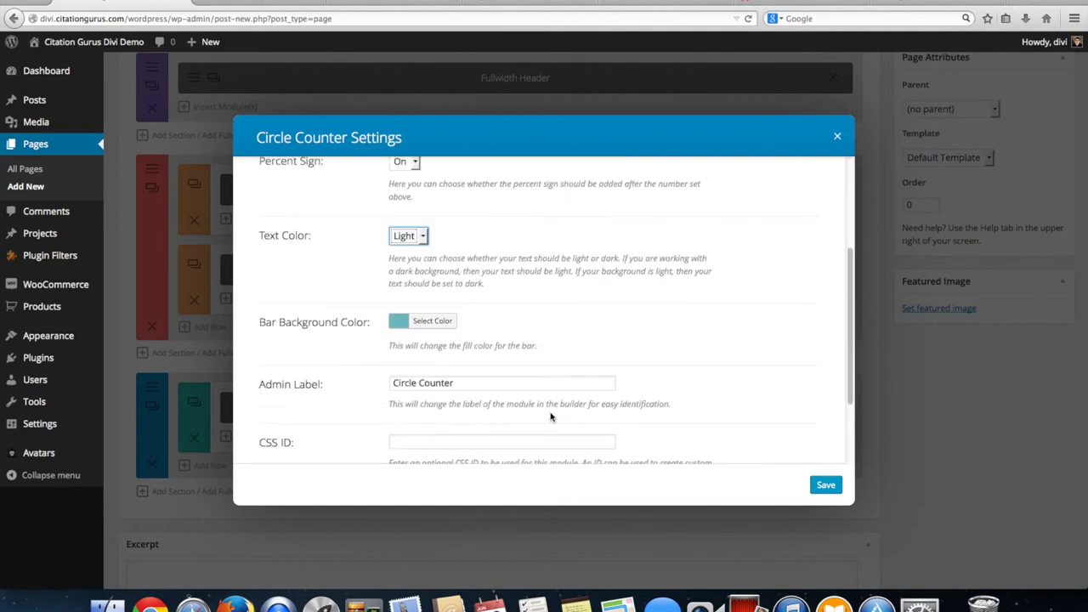
{"action": "left_click", "coordinate": [431, 327]}
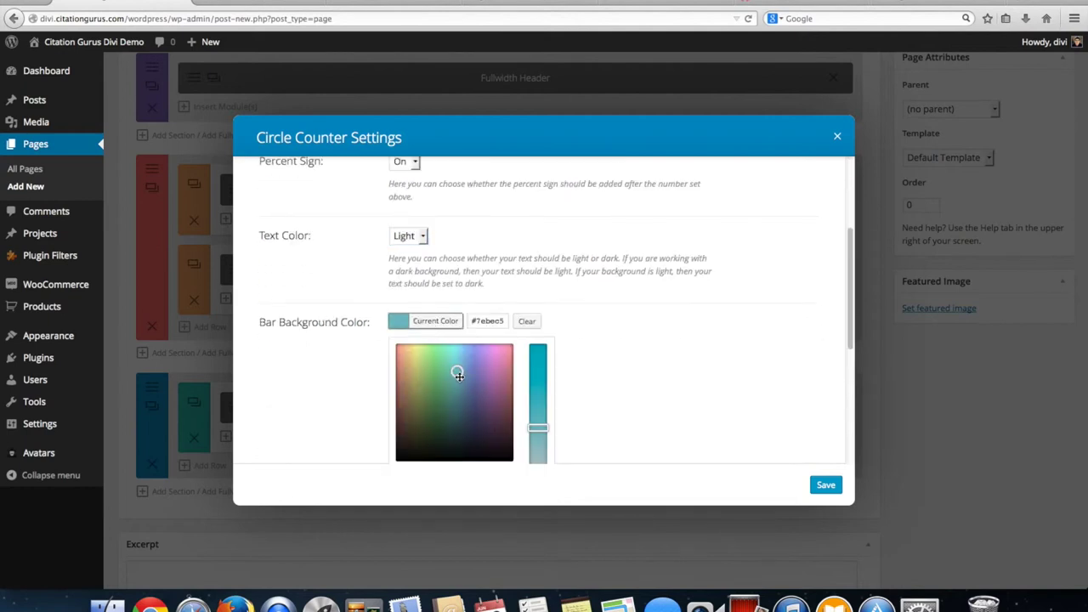
{"action": "left_click_drag", "start_coordinate": [456, 375], "coordinate": [472, 370]}
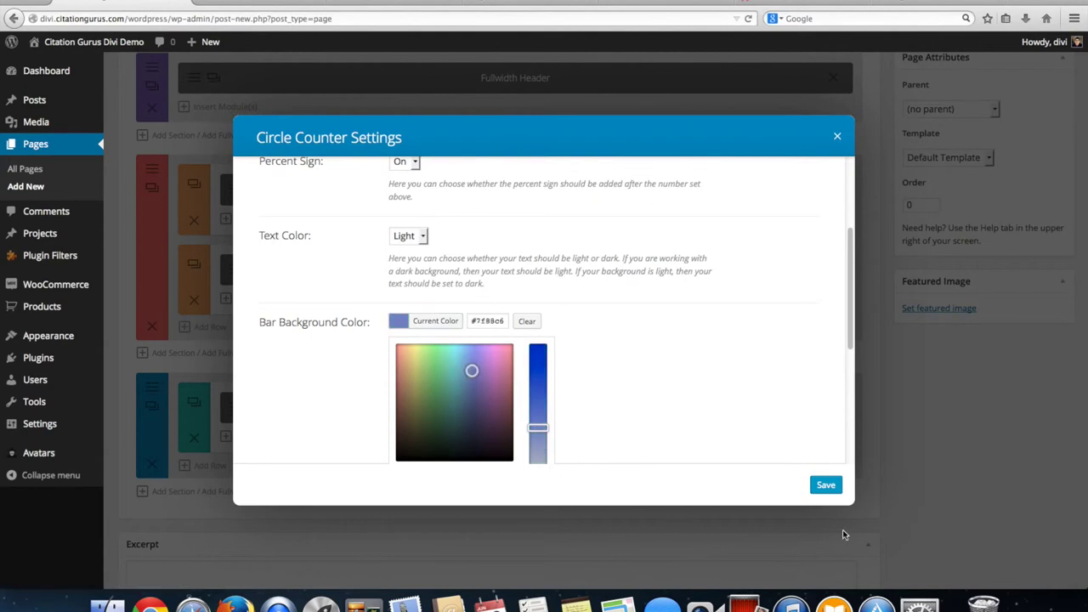
{"action": "left_click", "coordinate": [825, 485]}
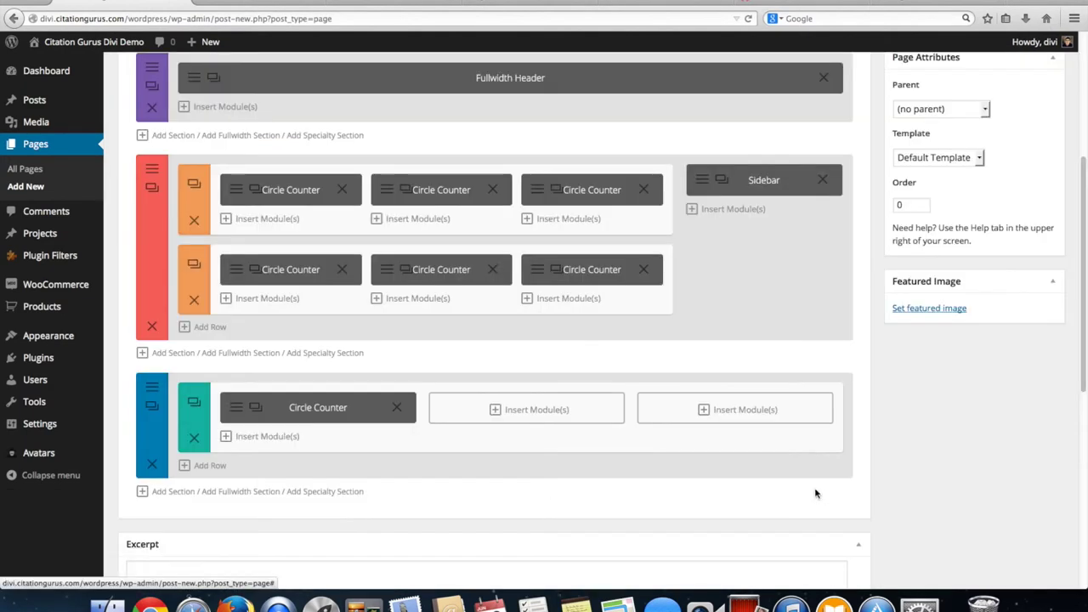
- Insert a Circle Counter in the blue section's second column, titled "Circle Count Title", number 83, text color Light, default bar color, and save it
{"action": "left_click", "coordinate": [535, 409]}
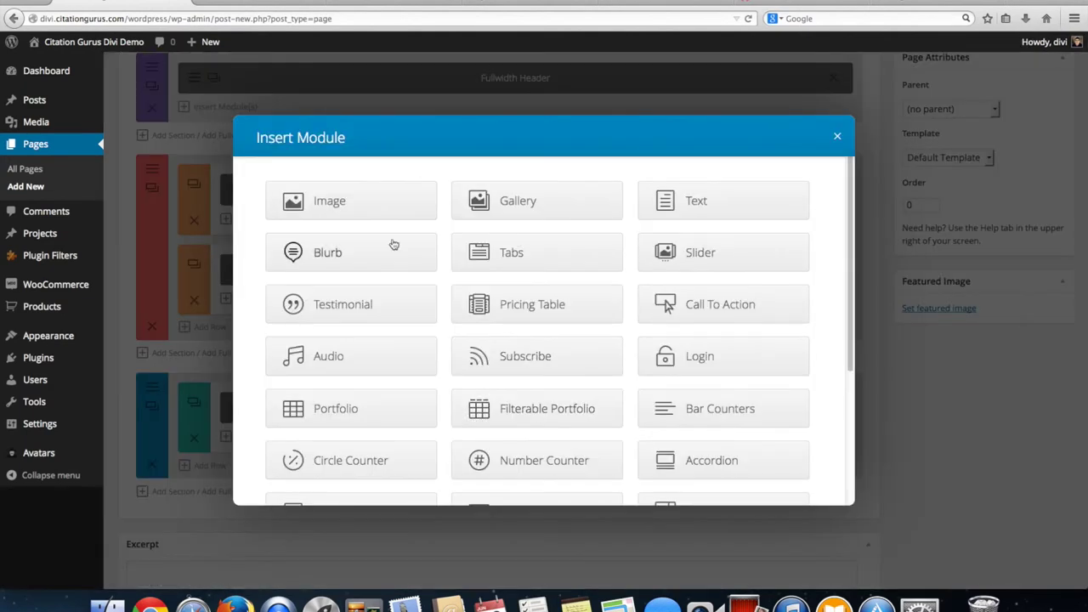
{"action": "left_click", "coordinate": [347, 462]}
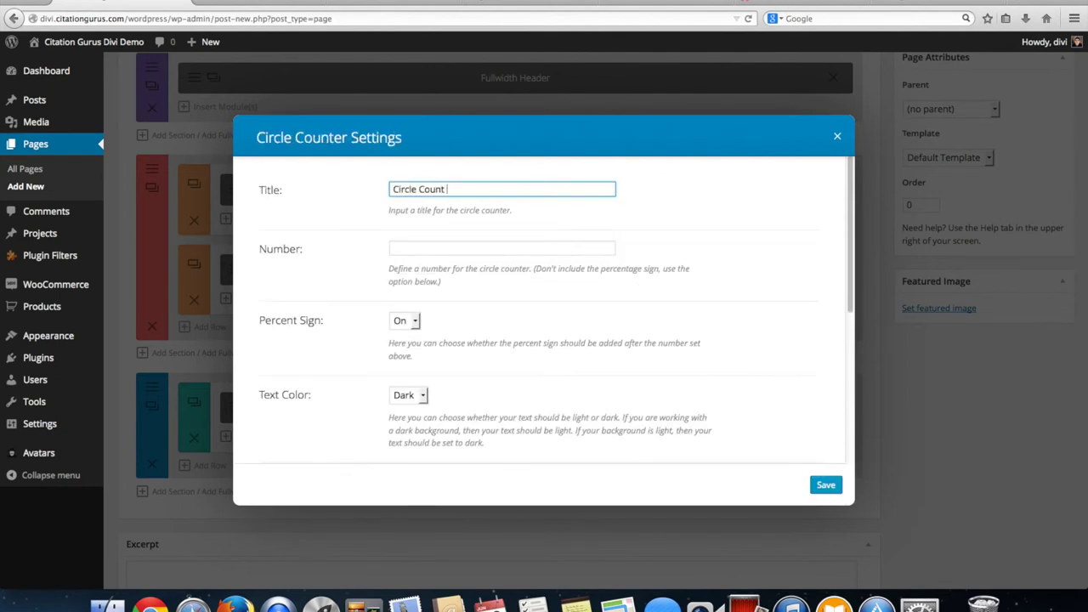
{"action": "left_click", "coordinate": [430, 249]}
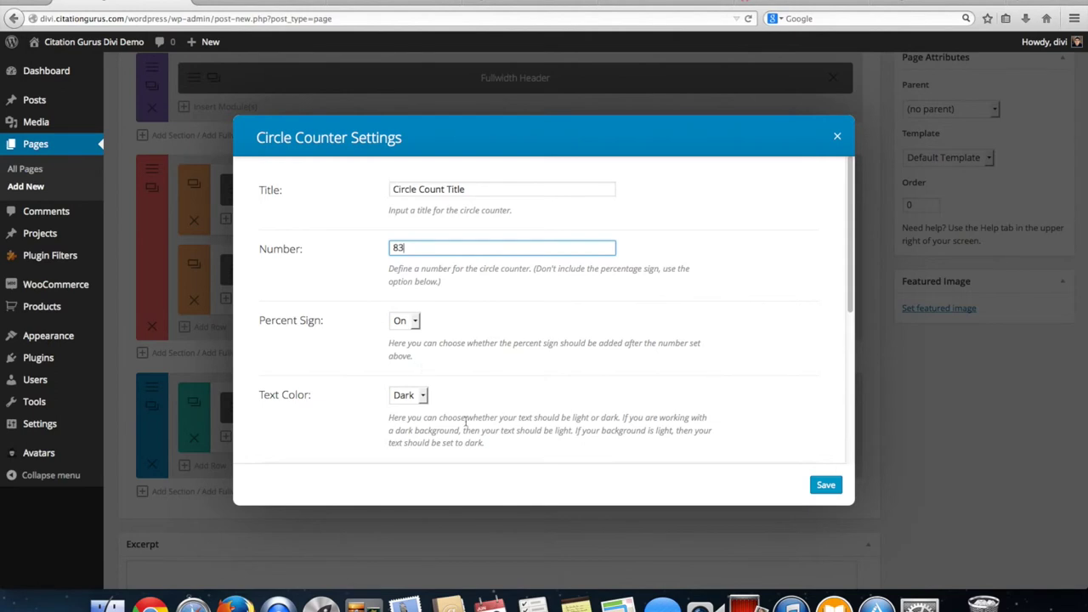
{"action": "scroll", "coordinate": [469, 418], "scroll_direction": "down", "scroll_amount": 1}
{"action": "left_click", "coordinate": [404, 387]}
{"action": "left_click", "coordinate": [408, 417]}
{"action": "scroll", "coordinate": [548, 422], "scroll_direction": "down", "scroll_amount": 5}
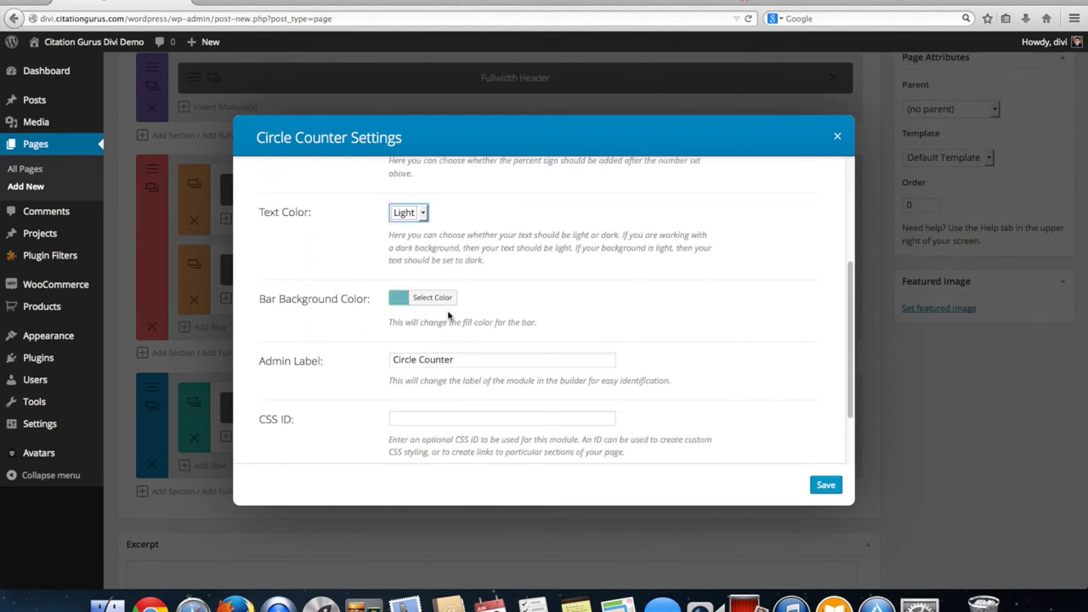
{"action": "scroll", "coordinate": [775, 458], "scroll_direction": "down", "scroll_amount": 2}
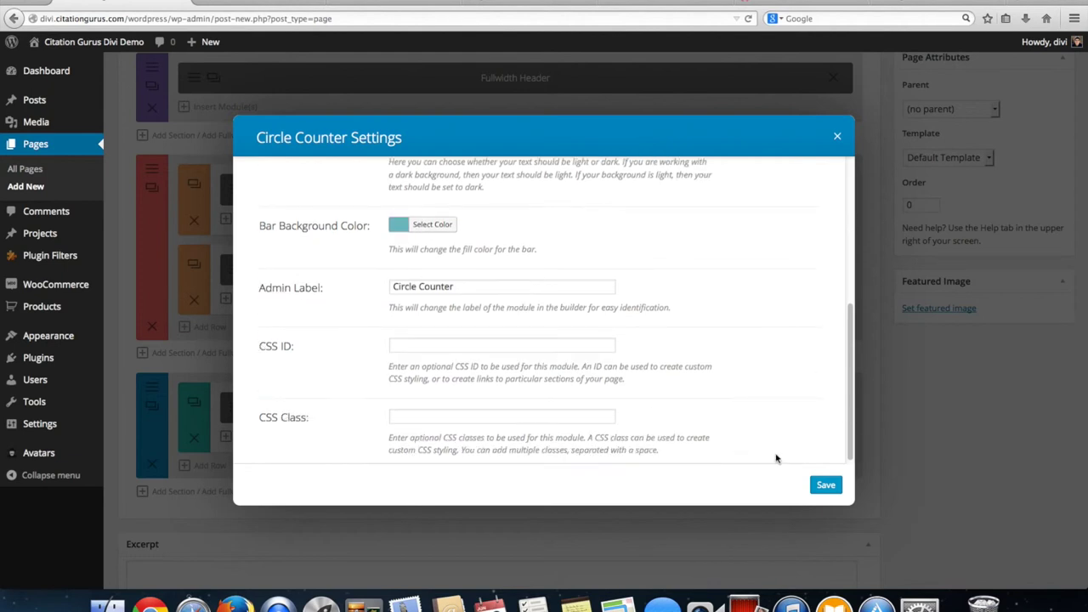
{"action": "left_click", "coordinate": [827, 487]}
- Insert a Circle Counter in the blue section's third column, titled "Circle Count Title" with number 44
{"action": "left_click", "coordinate": [687, 417]}
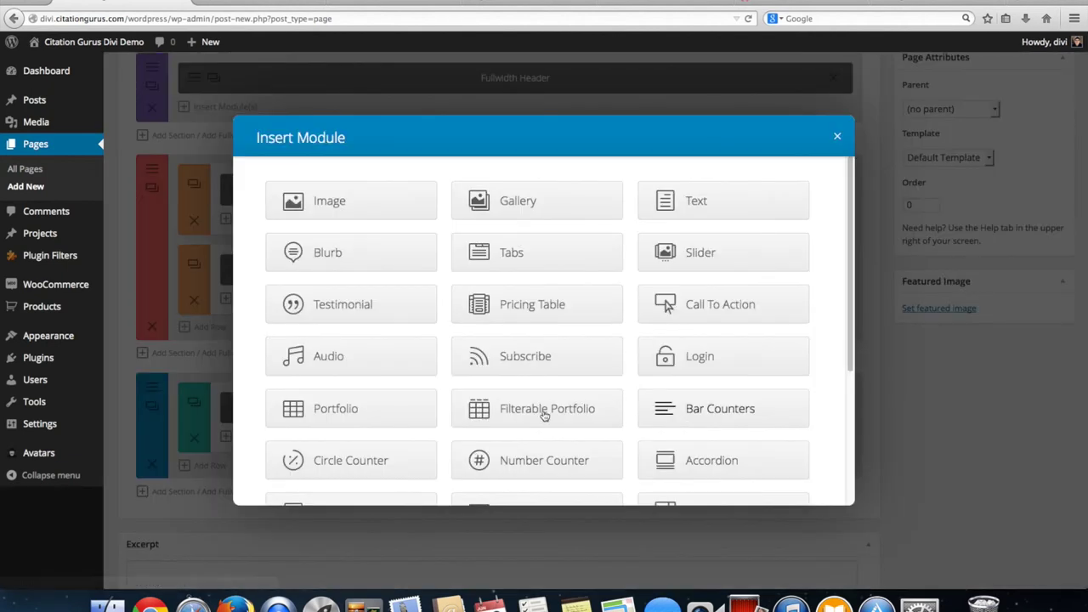
{"action": "left_click", "coordinate": [335, 473]}
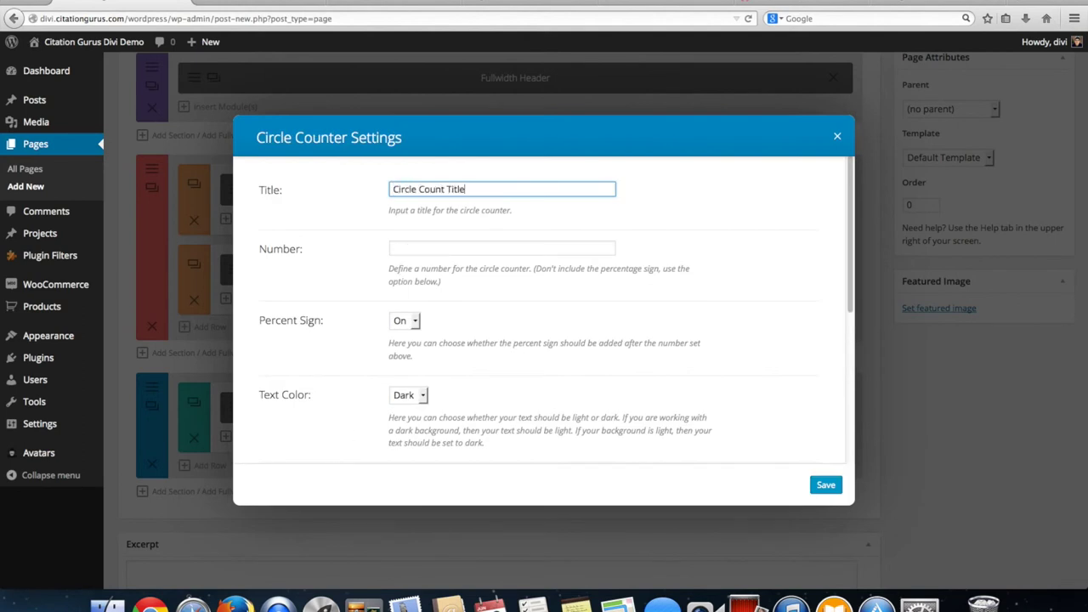
{"action": "left_click", "coordinate": [408, 249]}
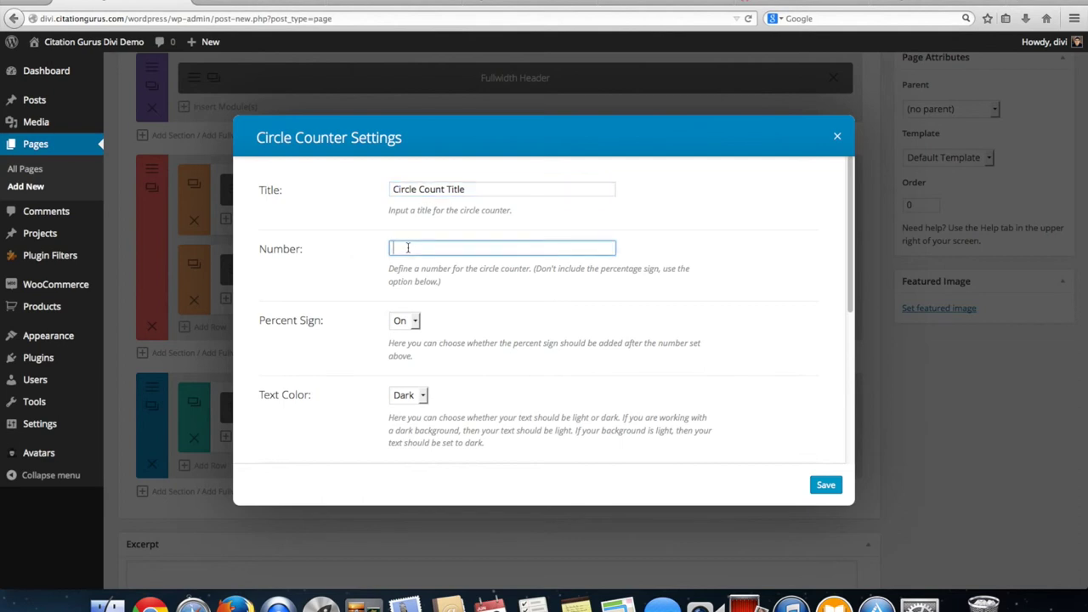
{"action": "left_click", "coordinate": [776, 303]}
{"action": "scroll", "coordinate": [753, 405], "scroll_direction": "down", "scroll_amount": 5}
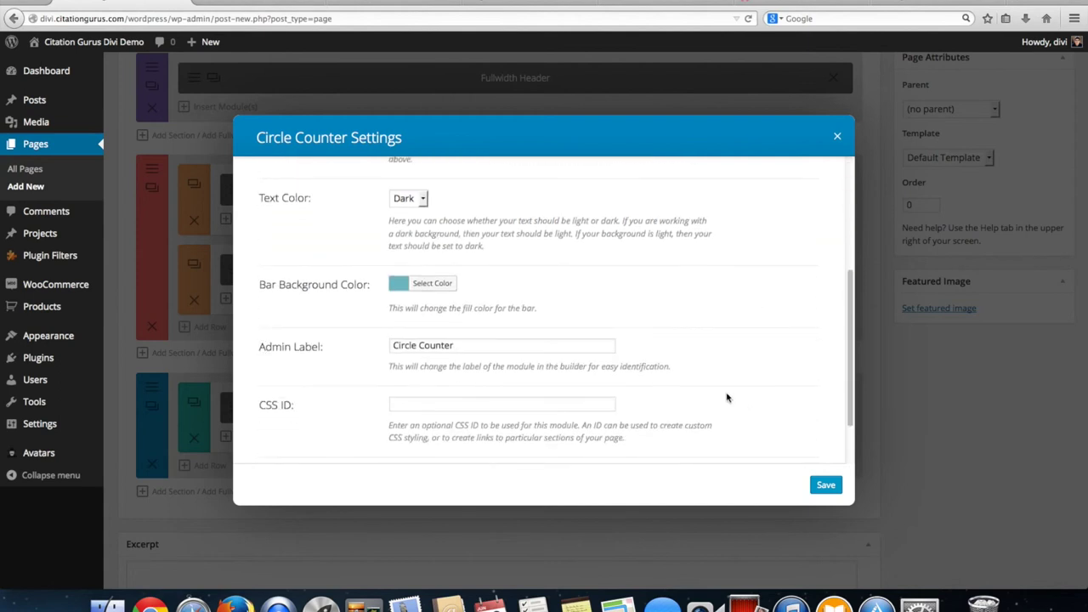
- Set the third counter's bar background color to the preset yellow and save the module
{"action": "left_click", "coordinate": [418, 284]}
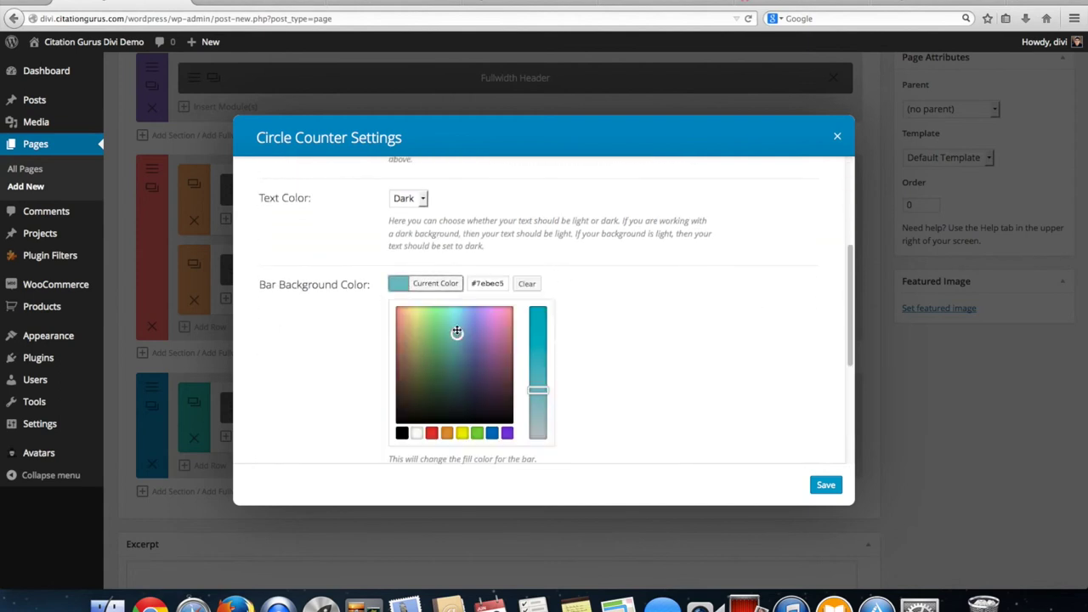
{"action": "left_click_drag", "start_coordinate": [458, 335], "coordinate": [417, 328]}
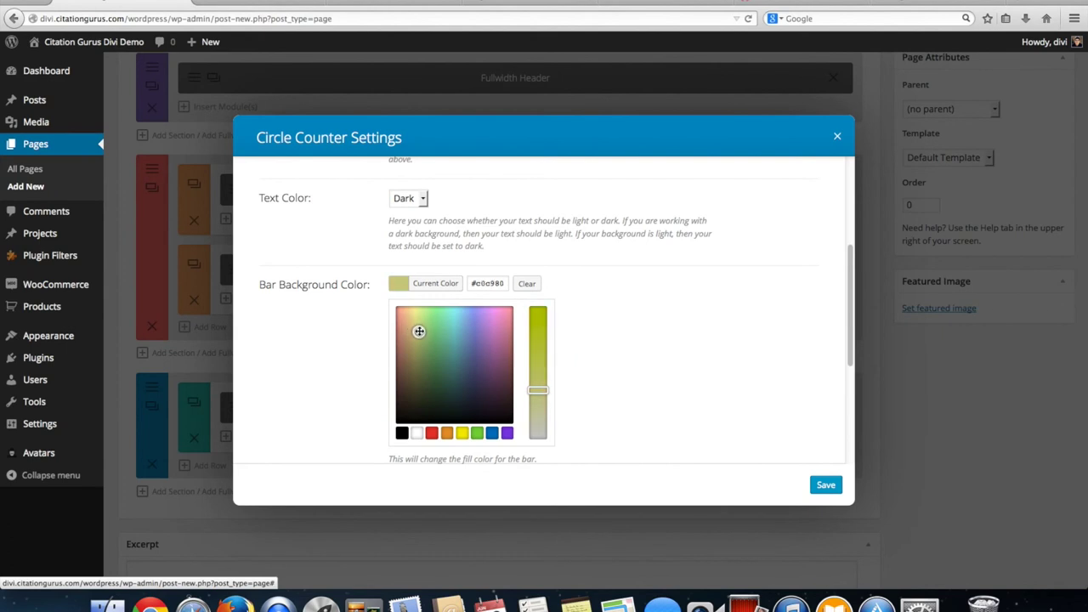
{"action": "left_click", "coordinate": [462, 432]}
{"action": "left_click", "coordinate": [826, 487]}
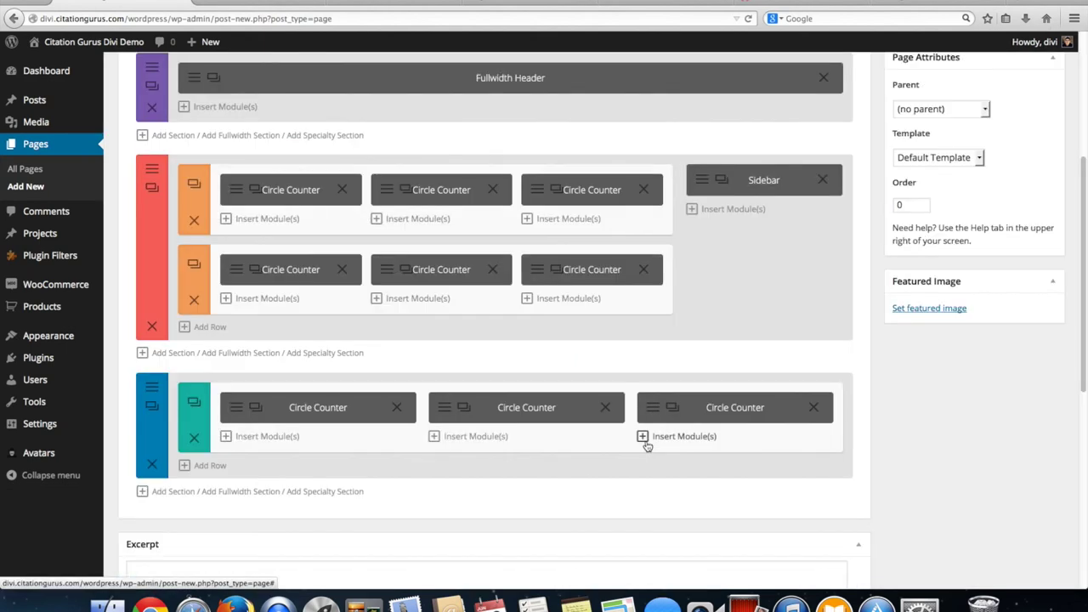
- Preview the draft page, examine the text and bar colors of the dark section's three counters, and return to the page editor
{"action": "scroll", "coordinate": [863, 382], "scroll_direction": "up", "scroll_amount": 5}
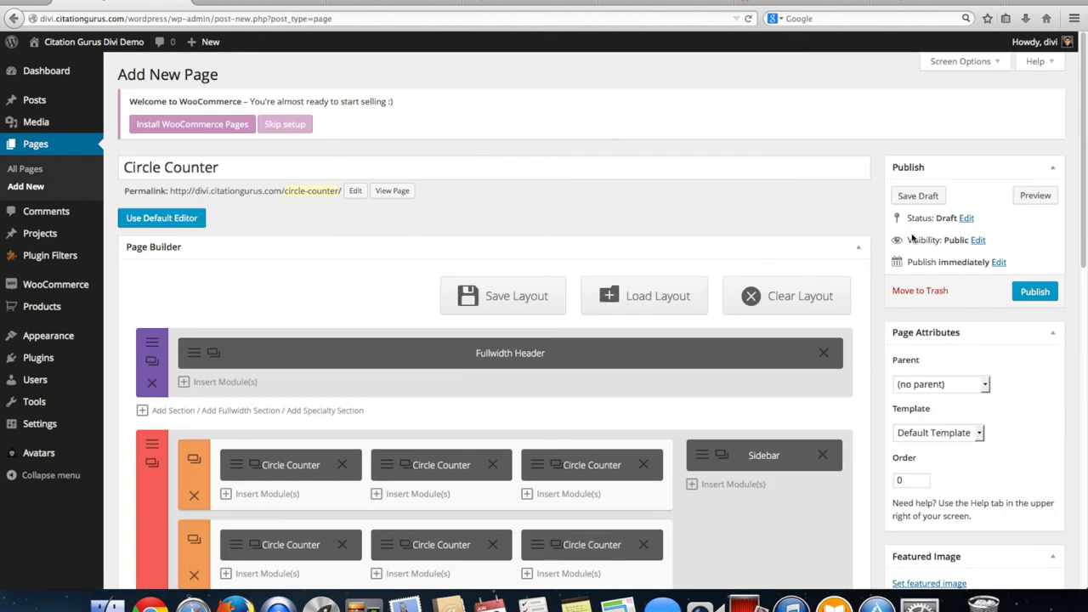
{"action": "left_click", "coordinate": [1024, 198]}
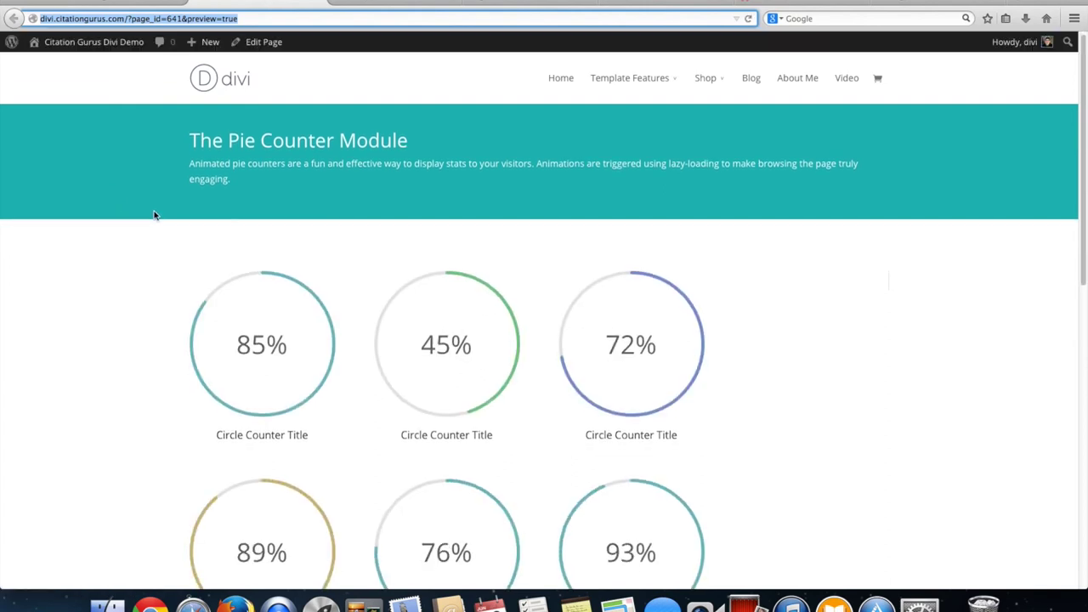
{"action": "scroll", "coordinate": [152, 216], "scroll_direction": "down", "scroll_amount": 5}
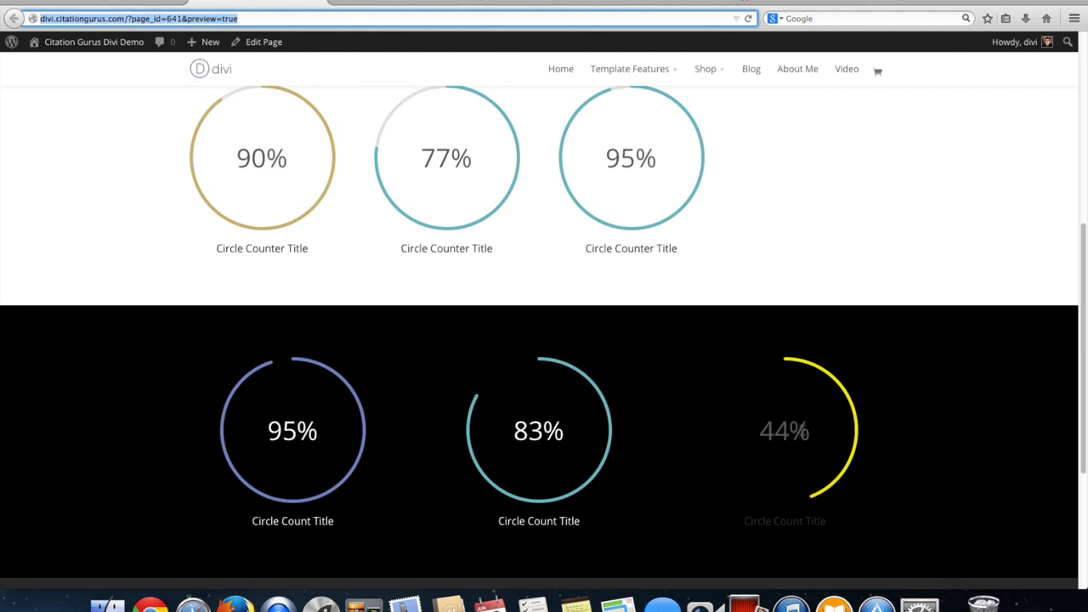
{"action": "left_click", "coordinate": [134, 6]}
{"action": "scroll", "coordinate": [345, 379], "scroll_direction": "down", "scroll_amount": 4}
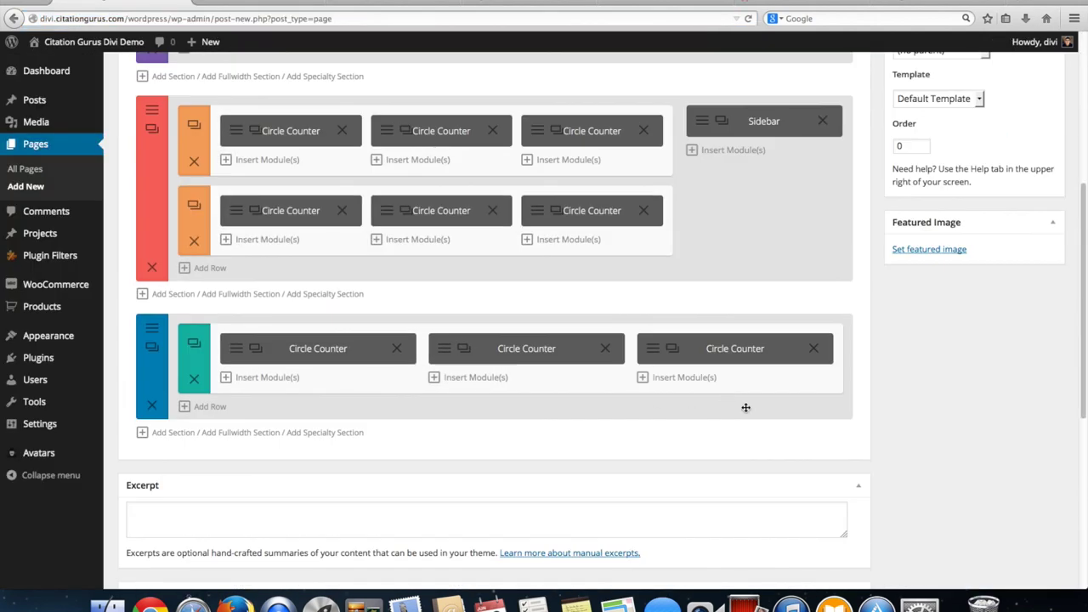